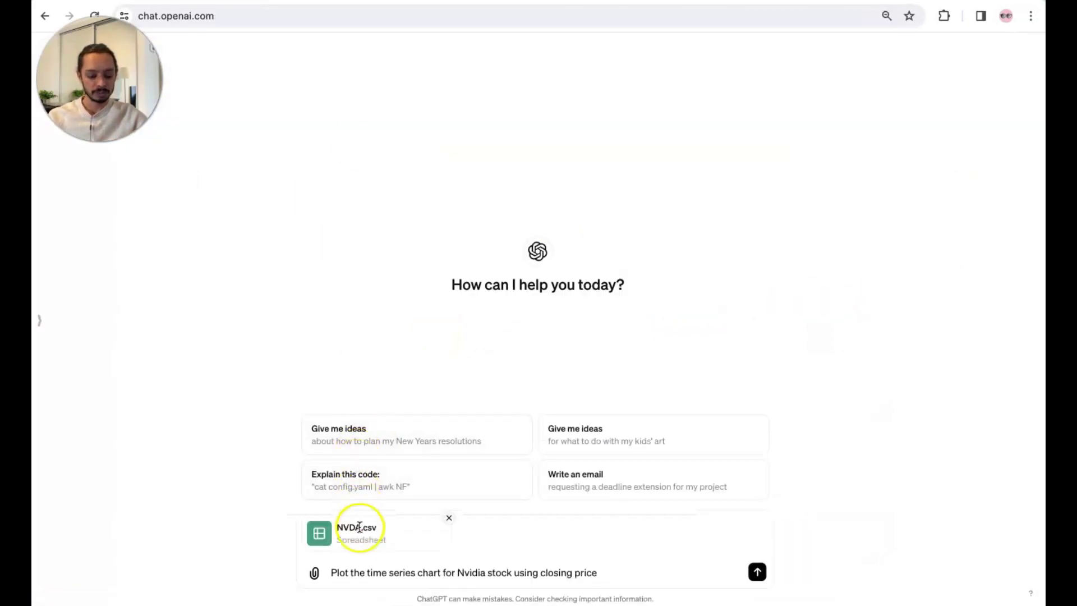
- Submit the prompt "Plot the time series chart for Nvidia stock using closing price" with NVDA.csv attached
left_click(315, 574)
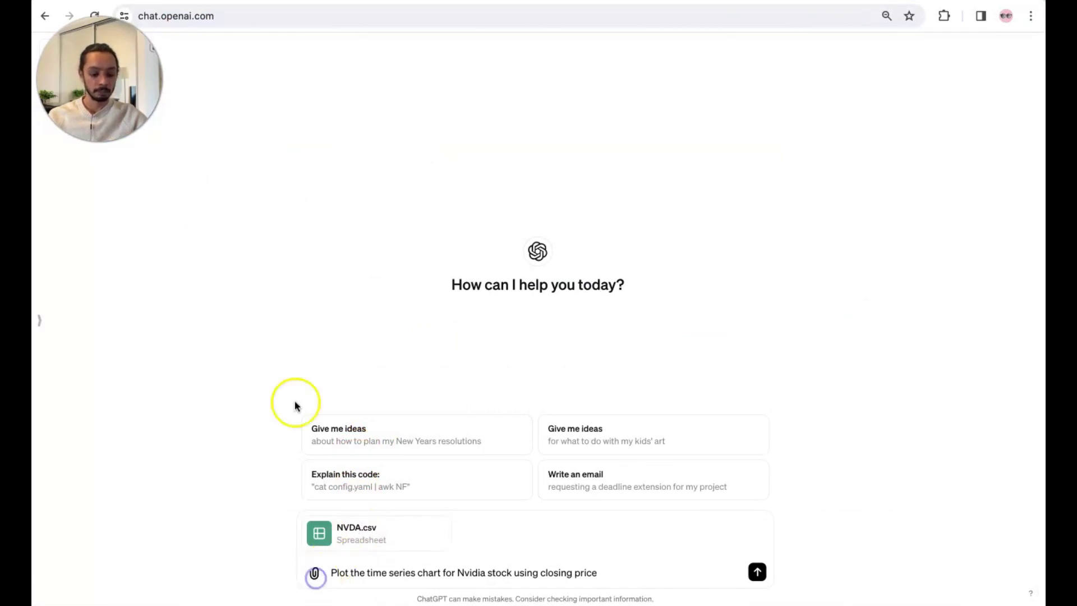
left_click(723, 412)
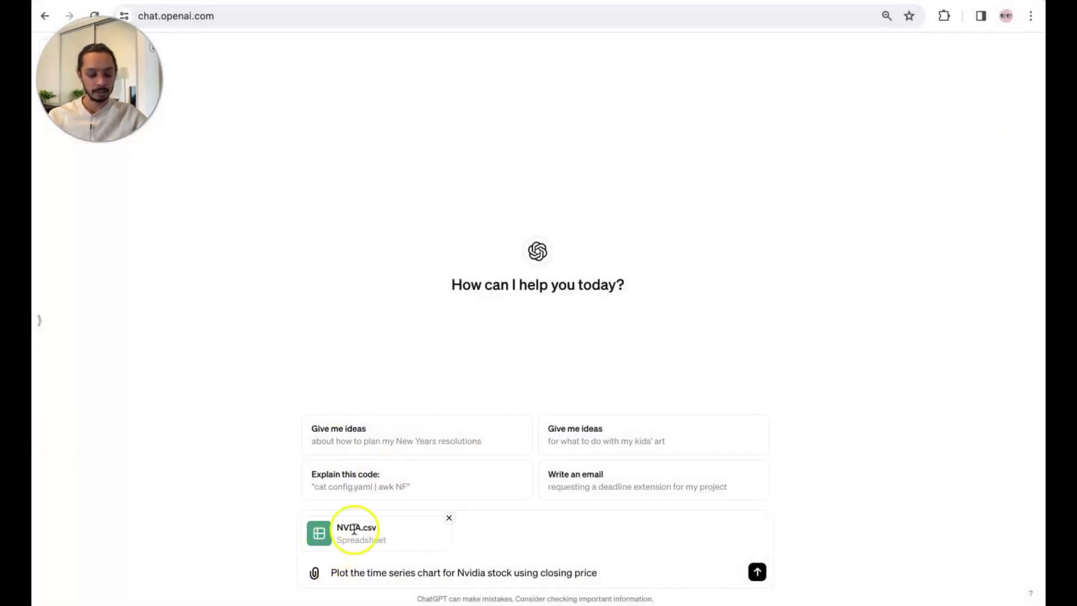
left_click_drag(334, 572, 469, 568)
left_click(553, 561)
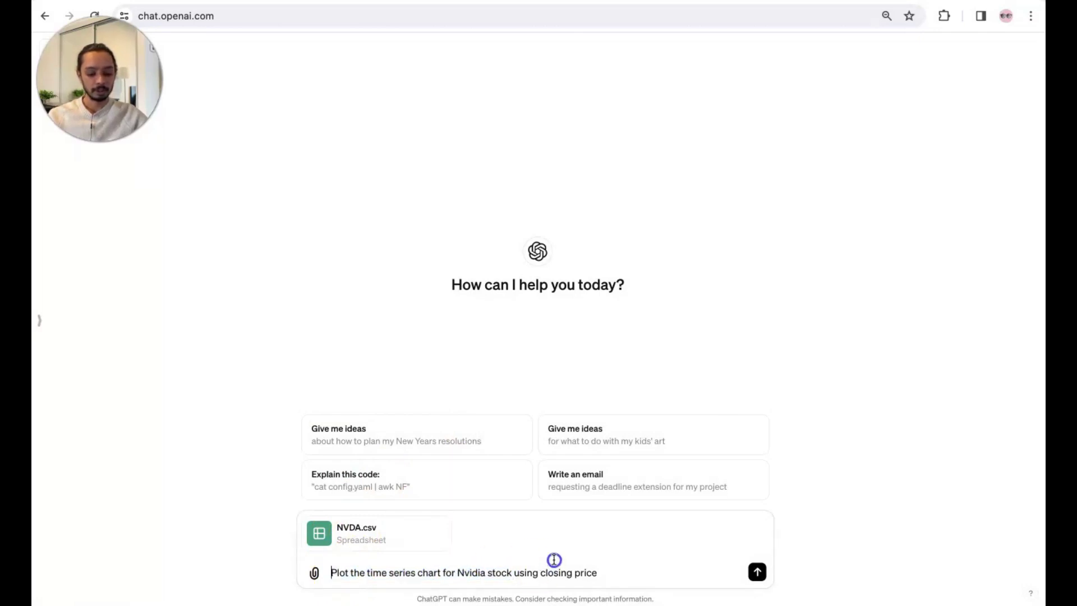
triple_click(614, 565)
left_click(618, 566)
key("Return")
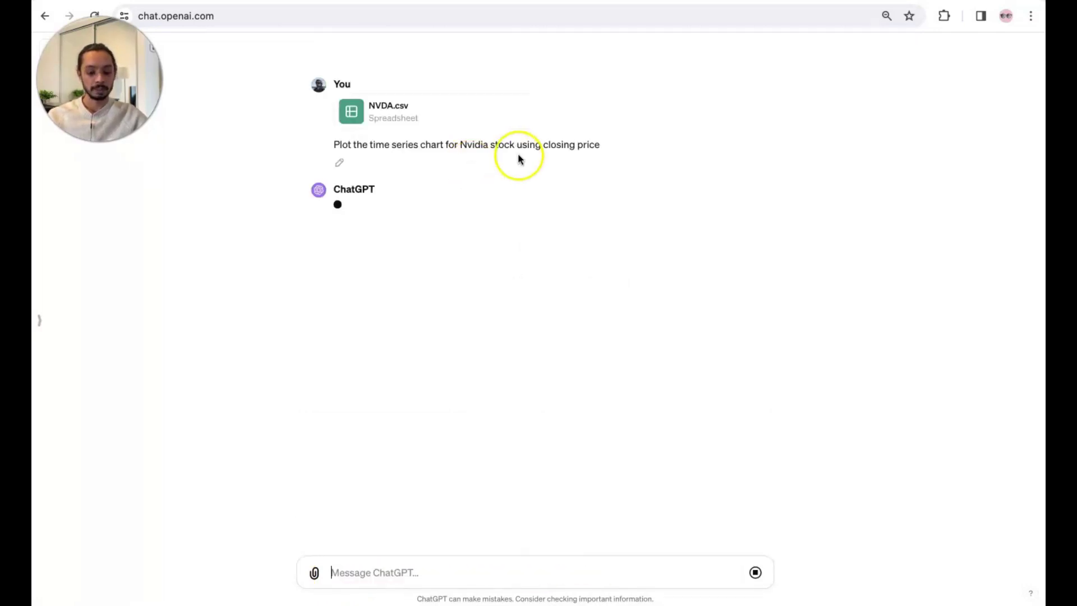
- Switch to Yahoo Finance and check the Close column in NVIDIA's historical price table
left_click_drag(543, 146, 629, 150)
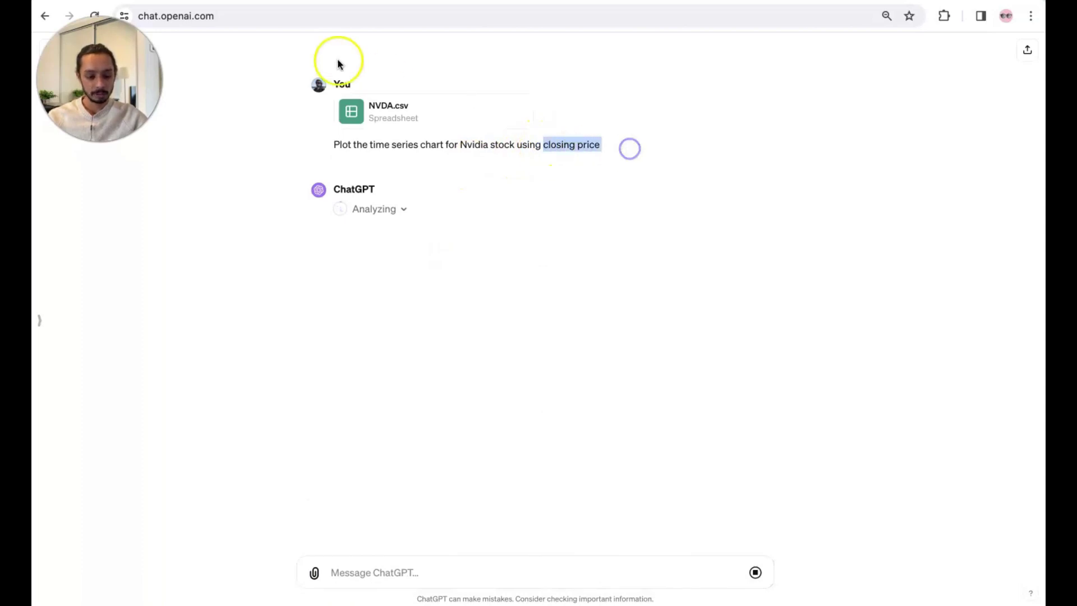
left_click(247, 1)
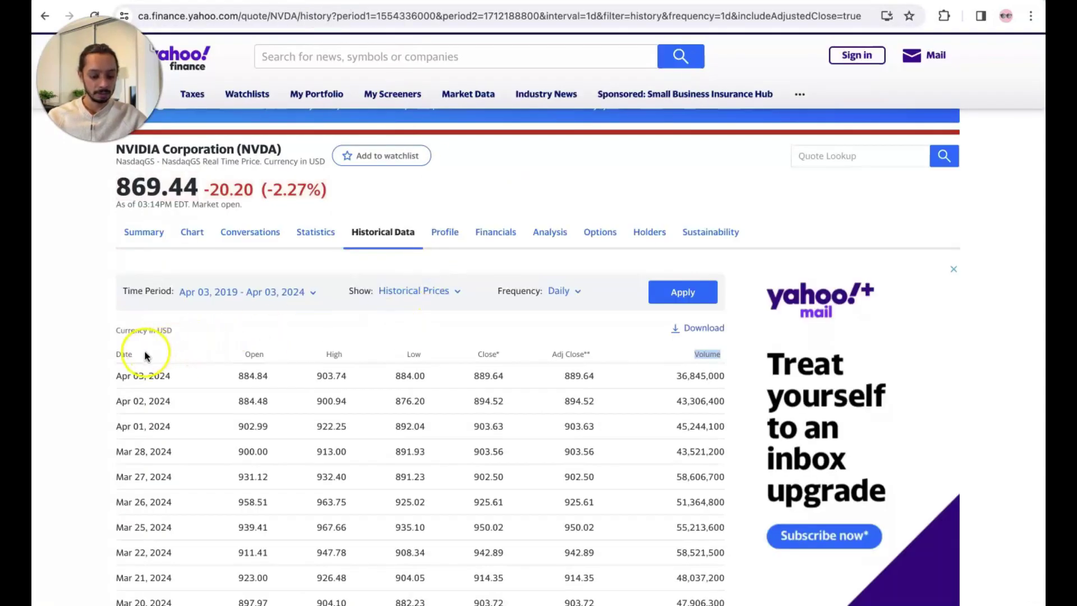
scroll(227, 354, "up", 5)
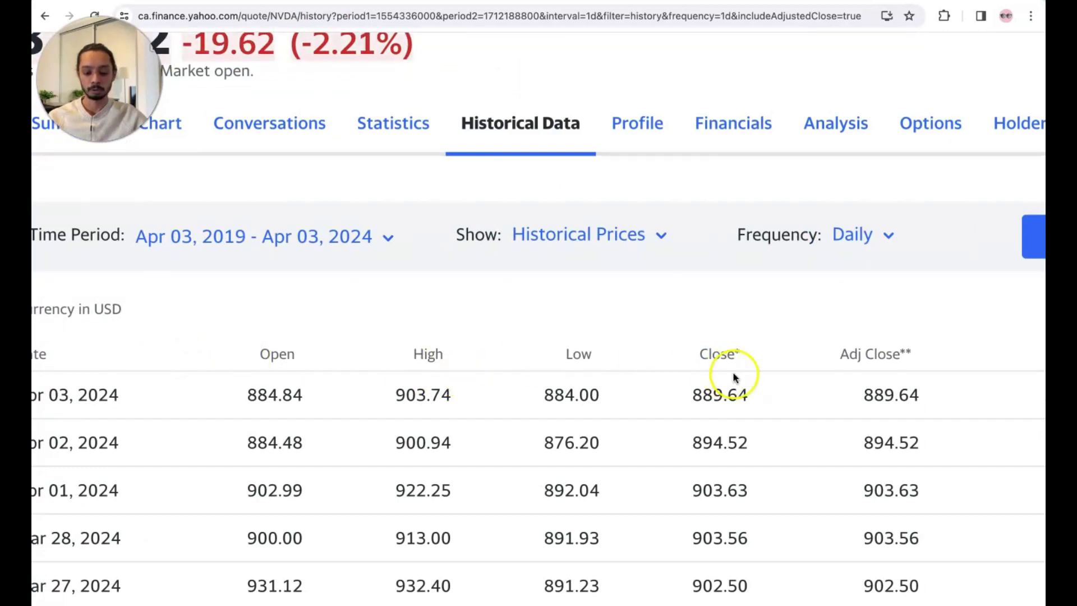
scroll(899, 370, "right", 3)
left_click_drag(1022, 359, 947, 361)
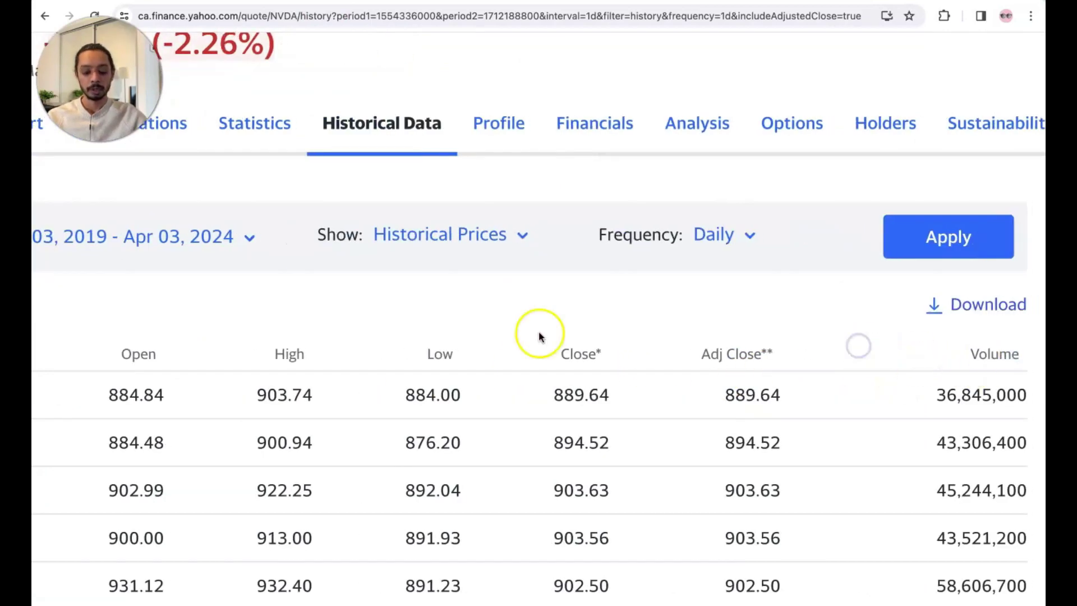
left_click_drag(558, 359, 609, 364)
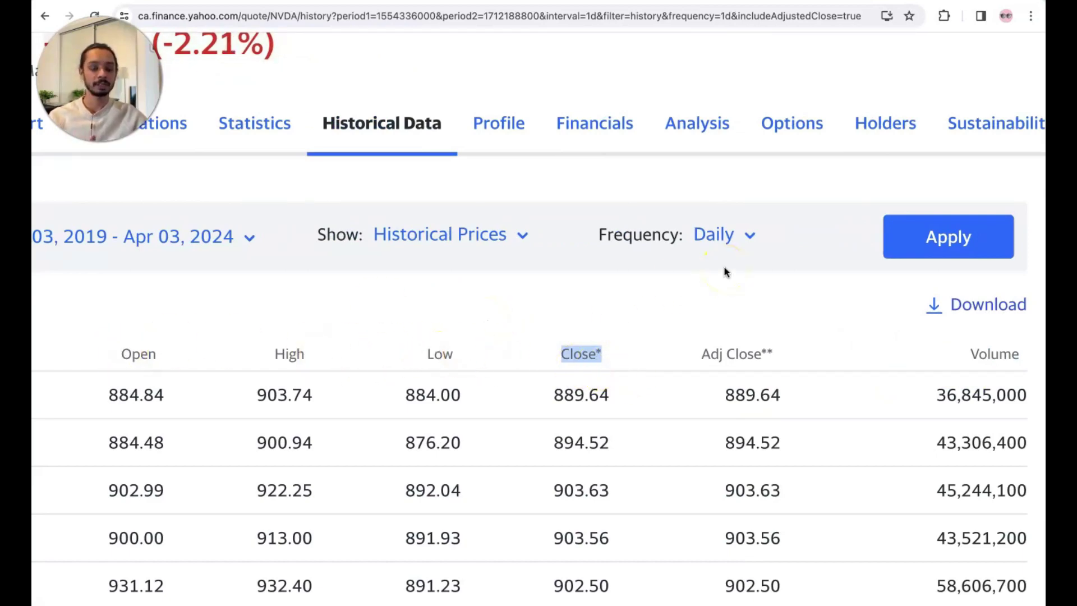
scroll(727, 272, "down", 5)
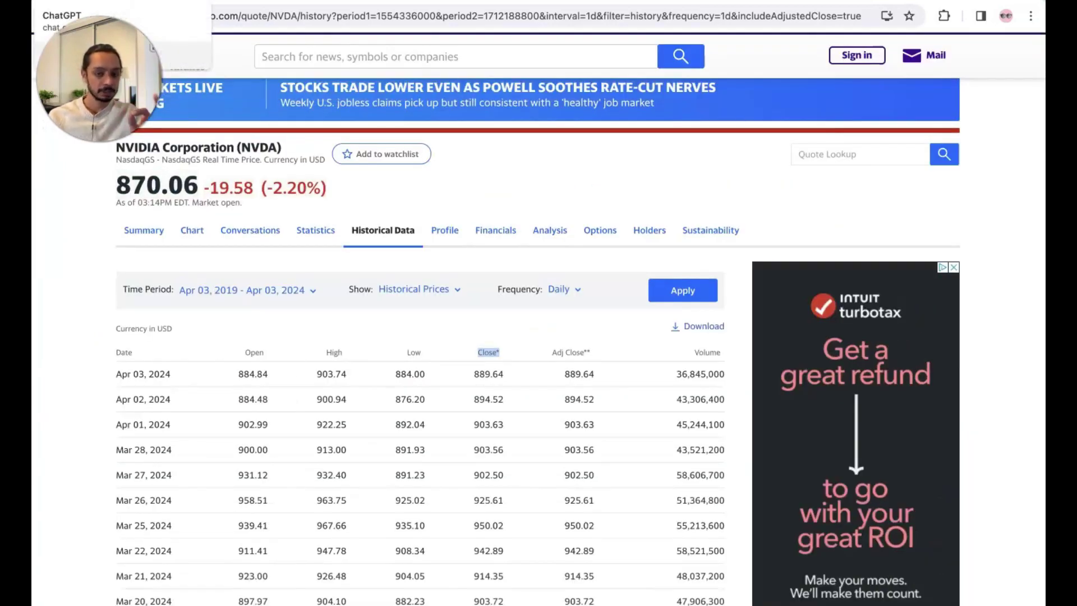
- Return to ChatGPT and examine the generated Nvidia closing price time series chart
left_click(90, 2)
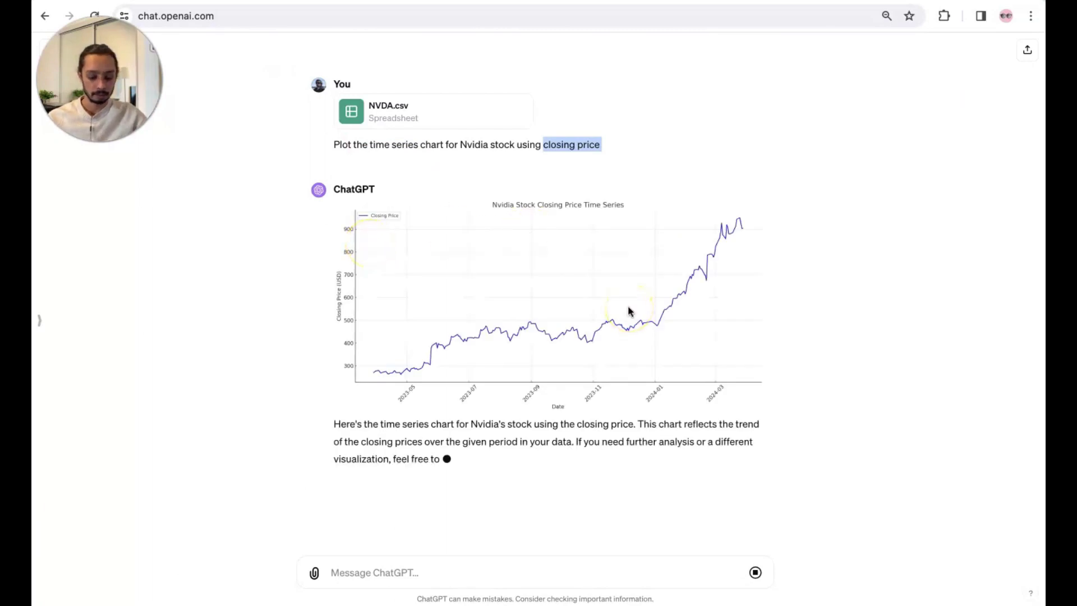
scroll(628, 305, "up", 5)
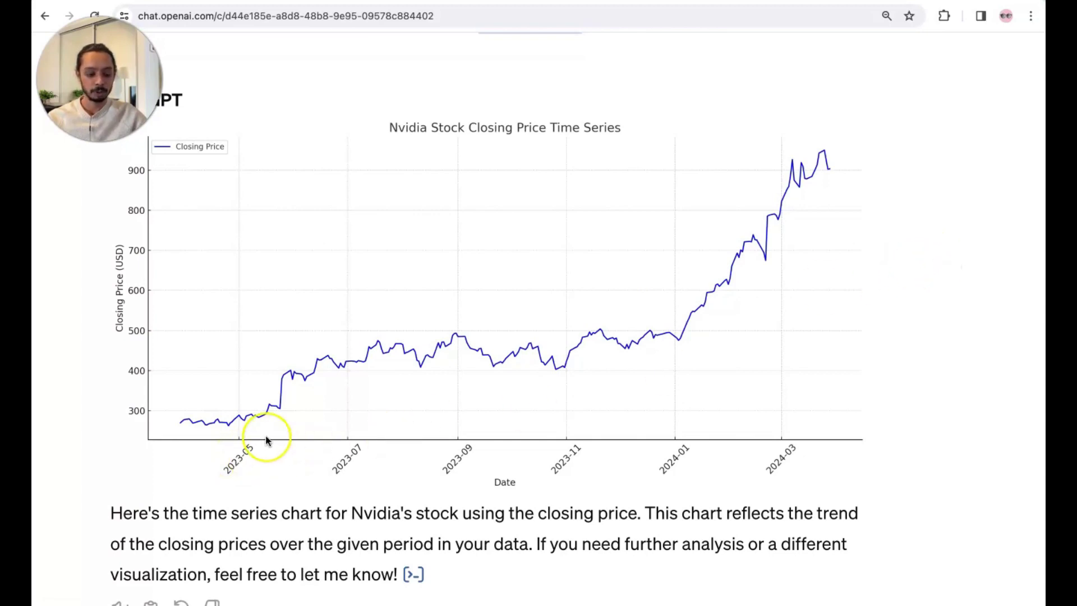
scroll(267, 440, "up", 1)
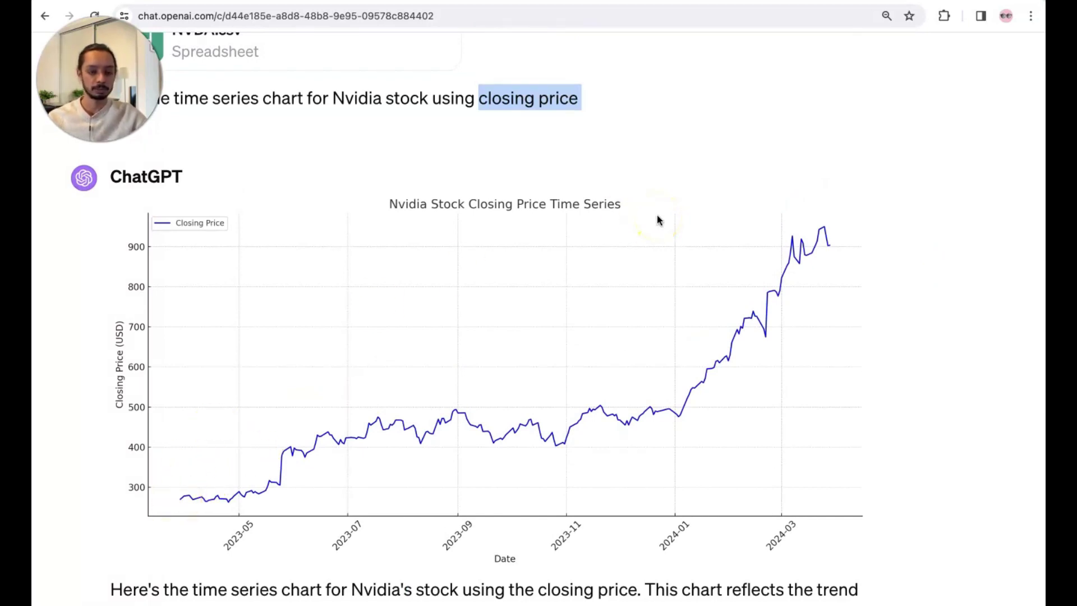
key("super+0")
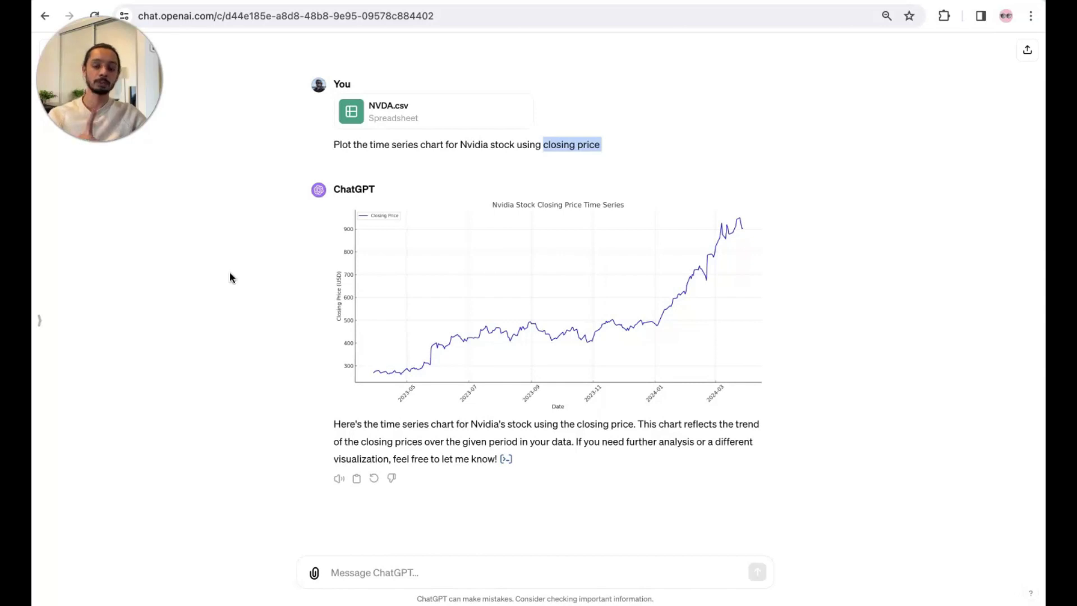
- Submit the prompt "How many words does this text contain?" followed by the passage on Australia's Covid-19 lockdown
left_click(398, 561)
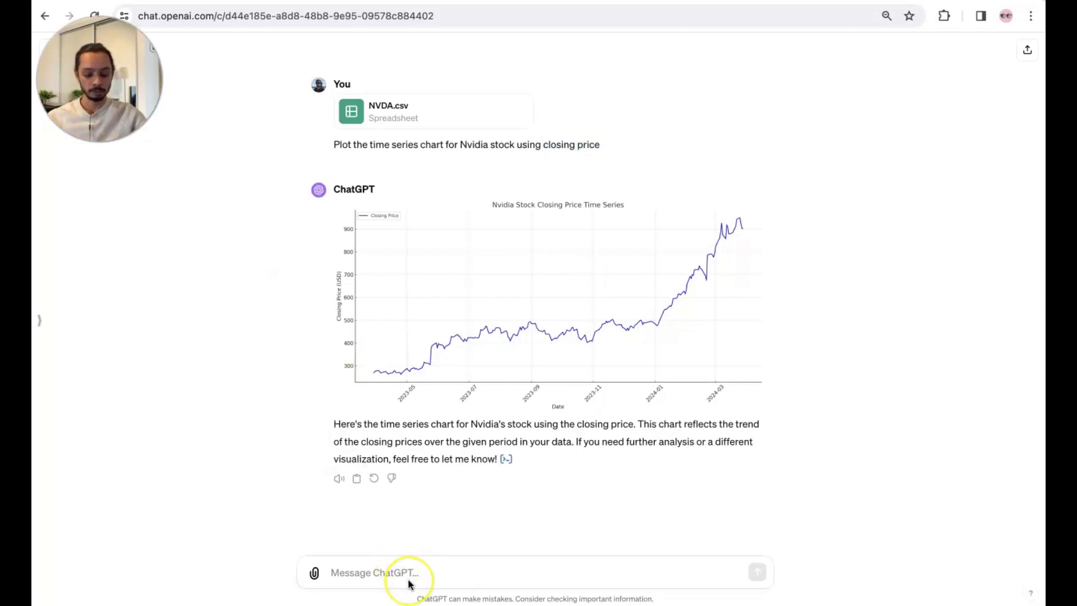
type("How many words does this text contain?  Australia has prolonged its countrywide lockdown to at least Tuesday in efforts to suppress a Delta variant Covid-19 outbreak. The Prime Minister announced 35 new infections on Friday, increasing the count to 107. The lockdown's effectiveness was acknowledged, yet a duration extension is deemed necessary to fully control the virus spread. Previously, Australia had maintained a Covid-free status for months until the recent arrival of an infected individual from New Zealand earlier in the month.")
left_click_drag(330, 499, 541, 567)
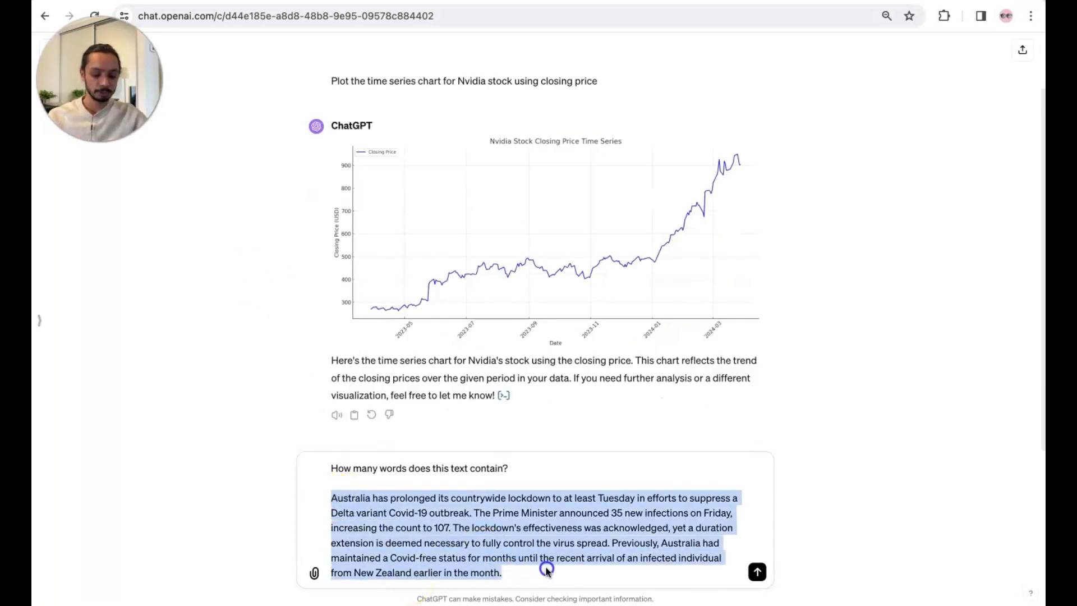
left_click_drag(511, 469, 309, 461)
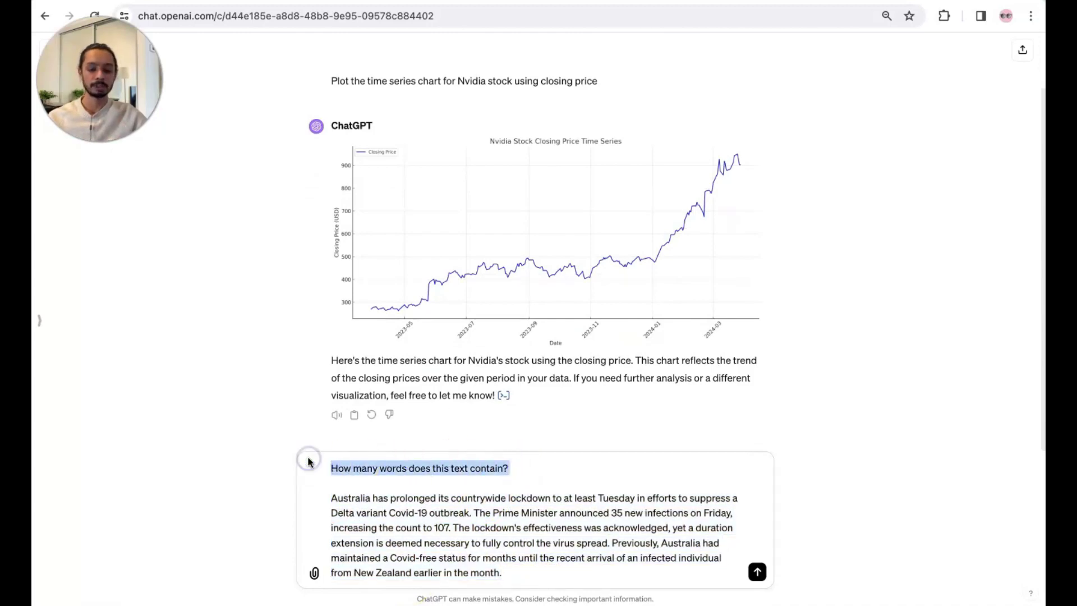
left_click(756, 573)
left_click(756, 572)
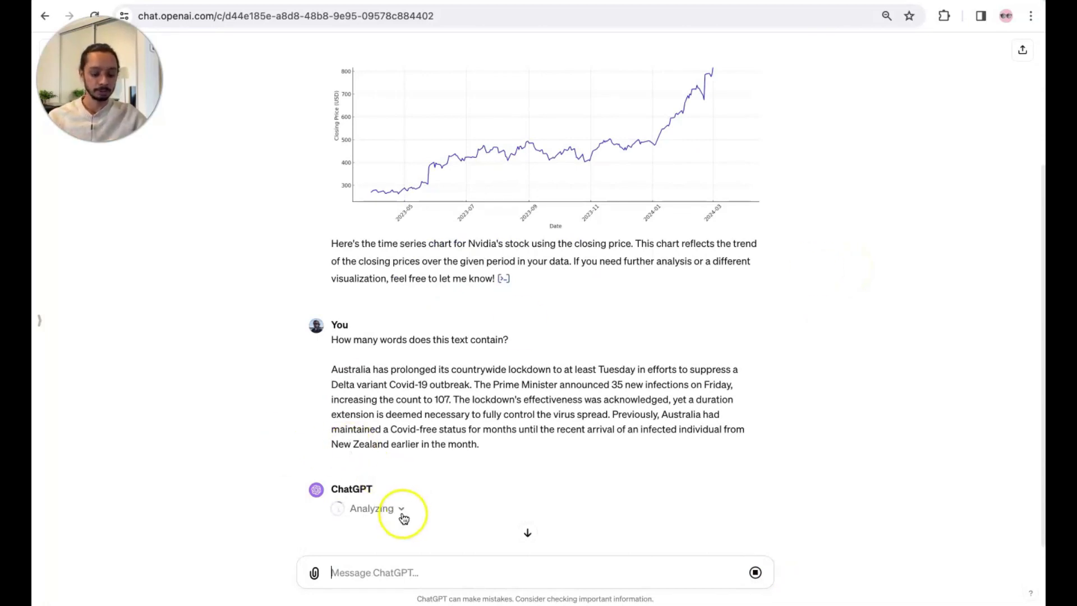
- Examine the Python code behind the word count, collapse it, and read the answer beneath it
scroll(385, 474, "down", 5)
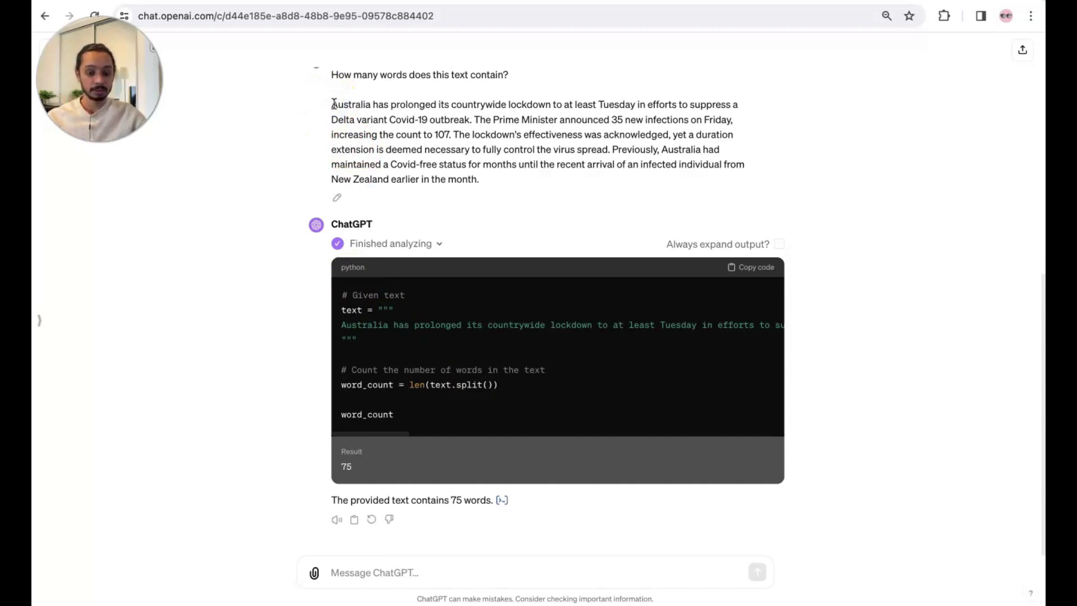
left_click_drag(333, 104, 372, 103)
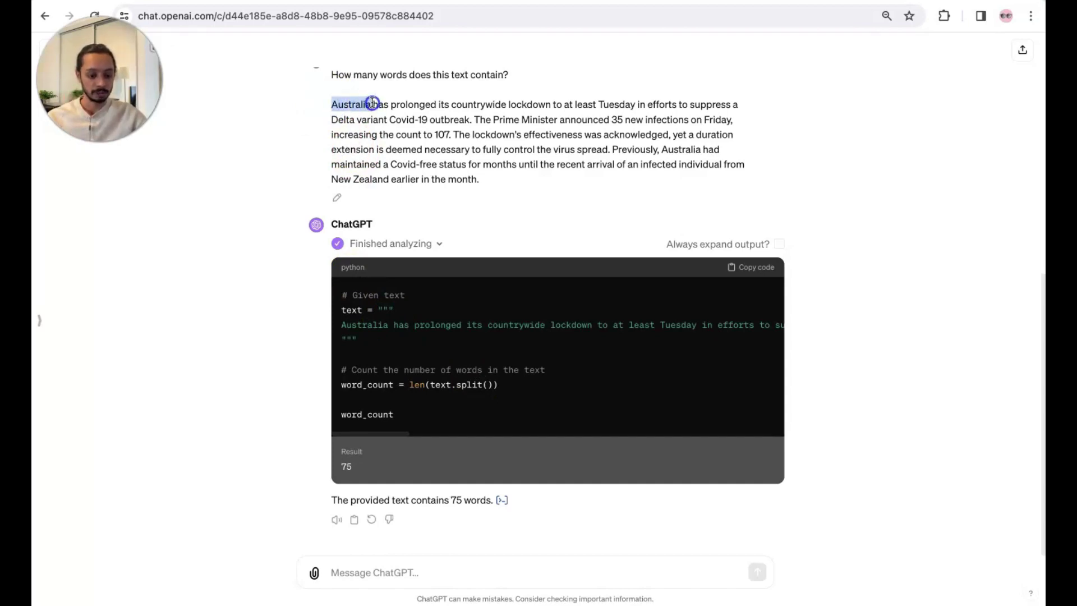
left_click(373, 103)
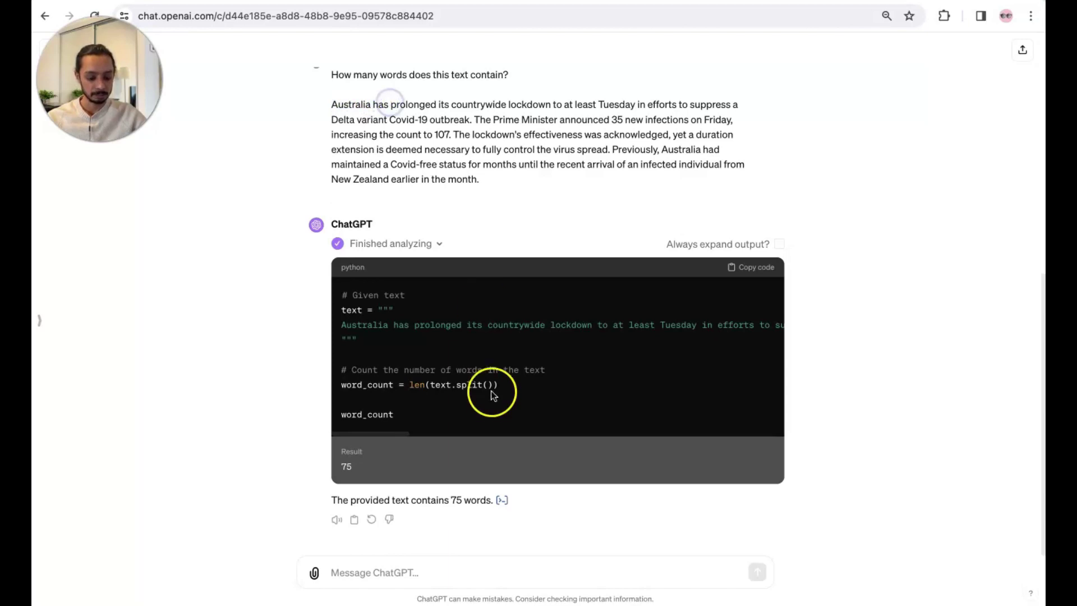
left_click_drag(456, 386, 430, 386)
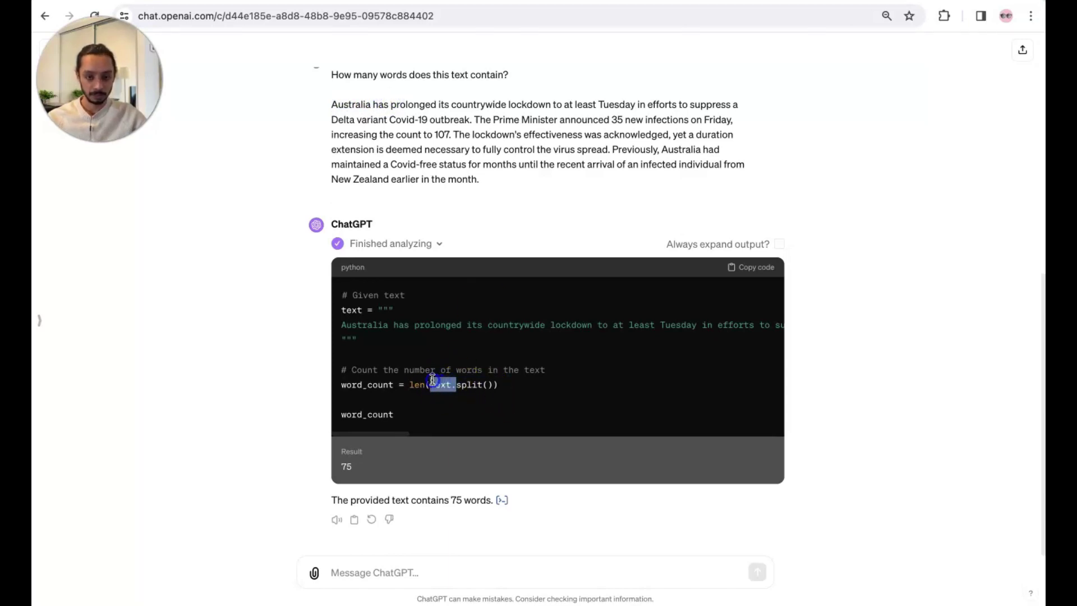
left_click_drag(331, 105, 488, 181)
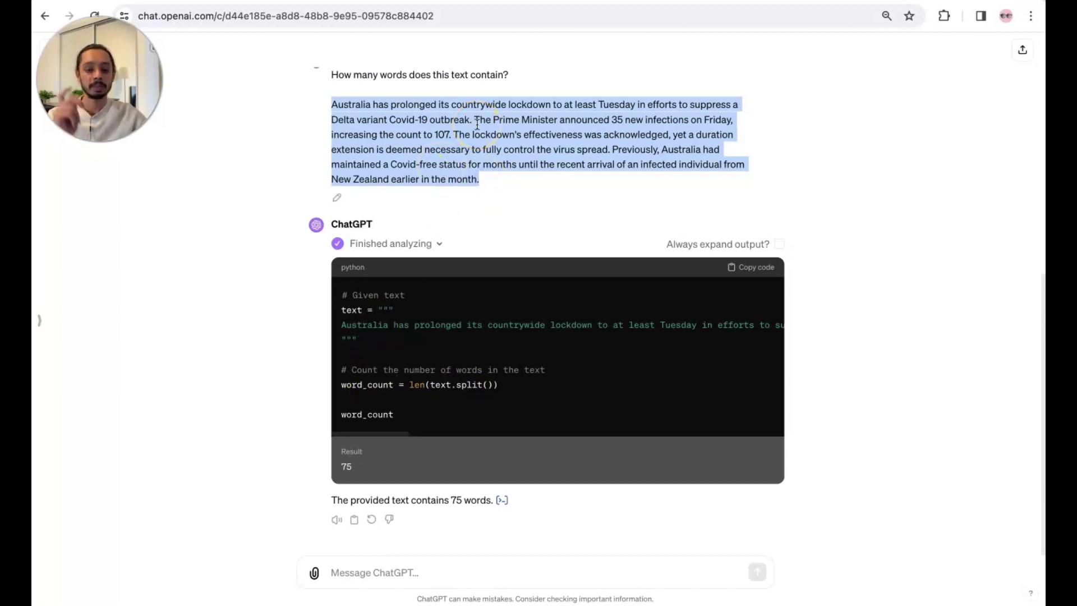
left_click(440, 243)
left_click(450, 499)
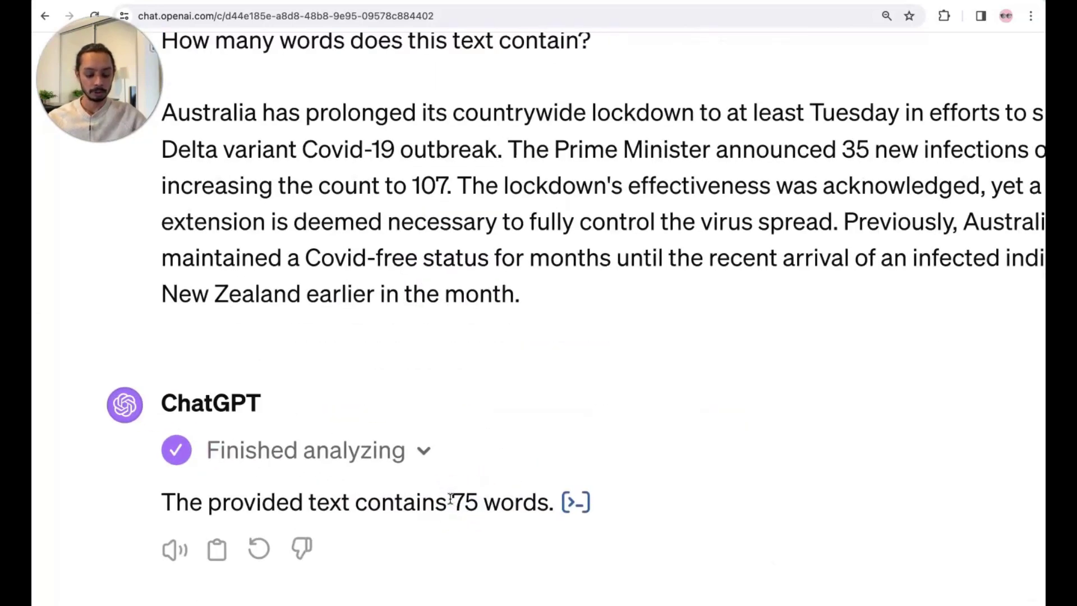
left_click_drag(452, 500, 479, 498)
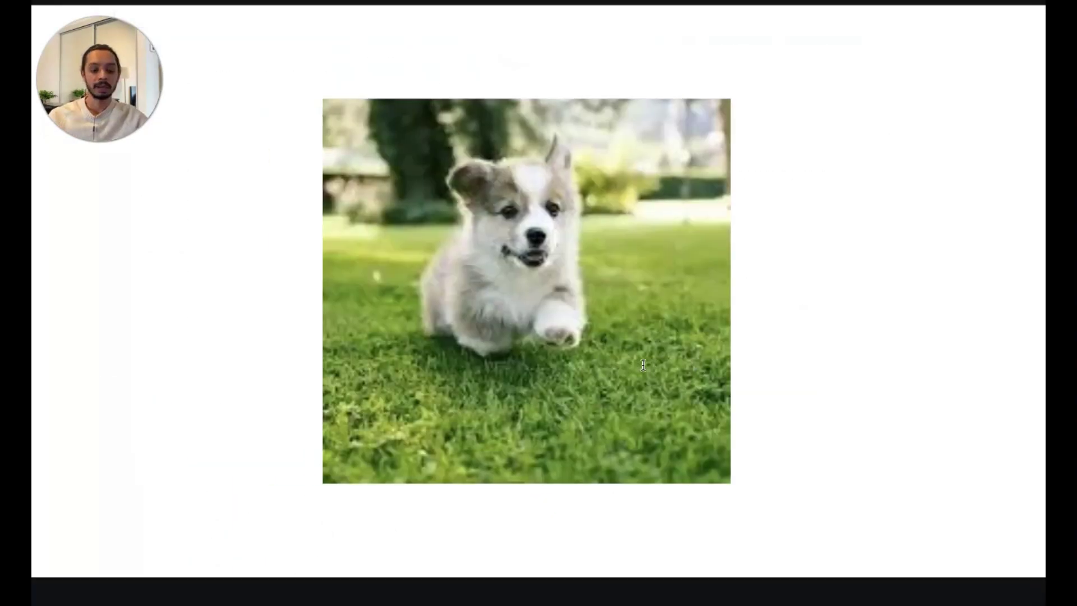
- Paste the puppy image into the chat and submit it with the prompt "convert into black and white using code"
left_click(642, 365)
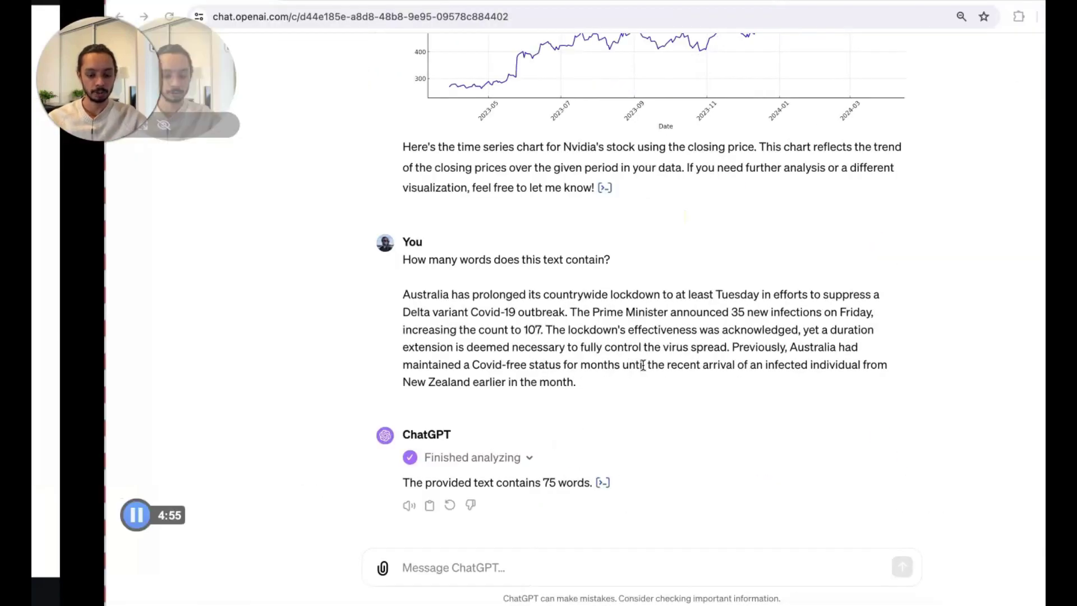
left_click(498, 561)
key("ctrl+v")
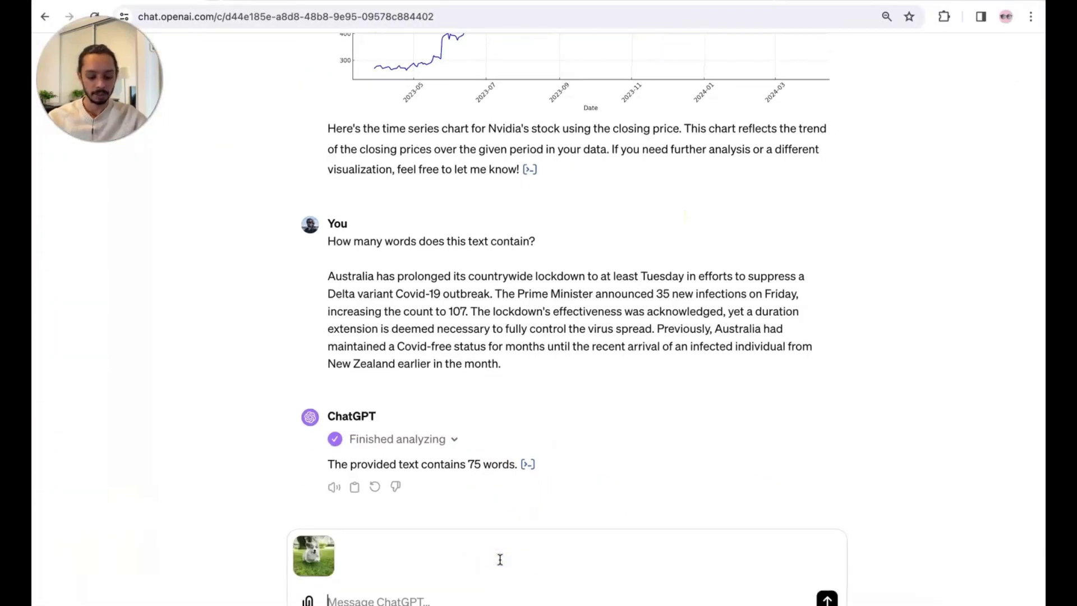
type("convert into black and wh")
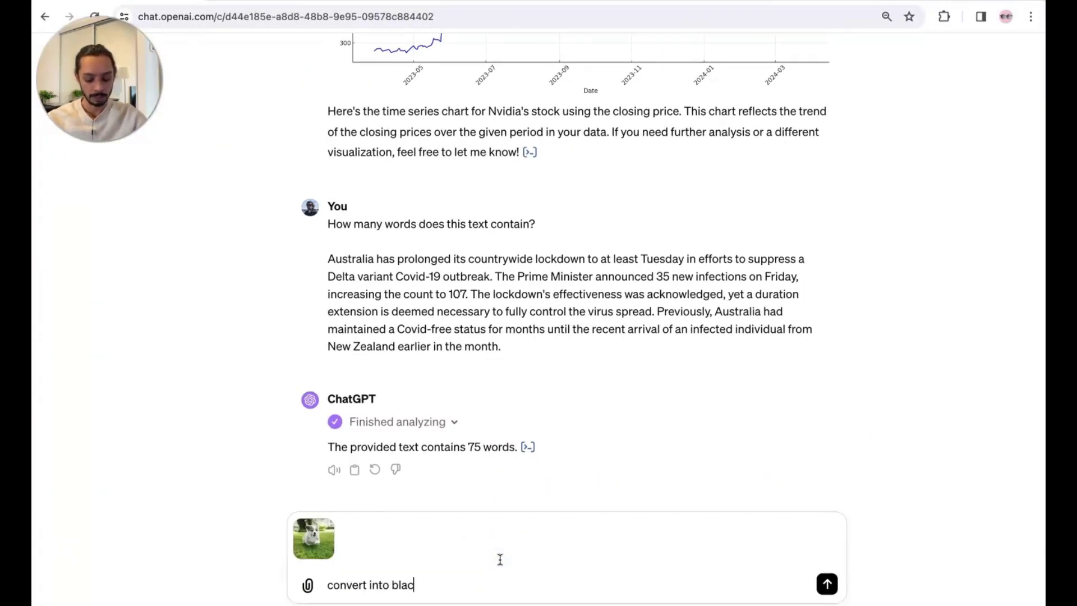
type("ite using code")
key("Return")
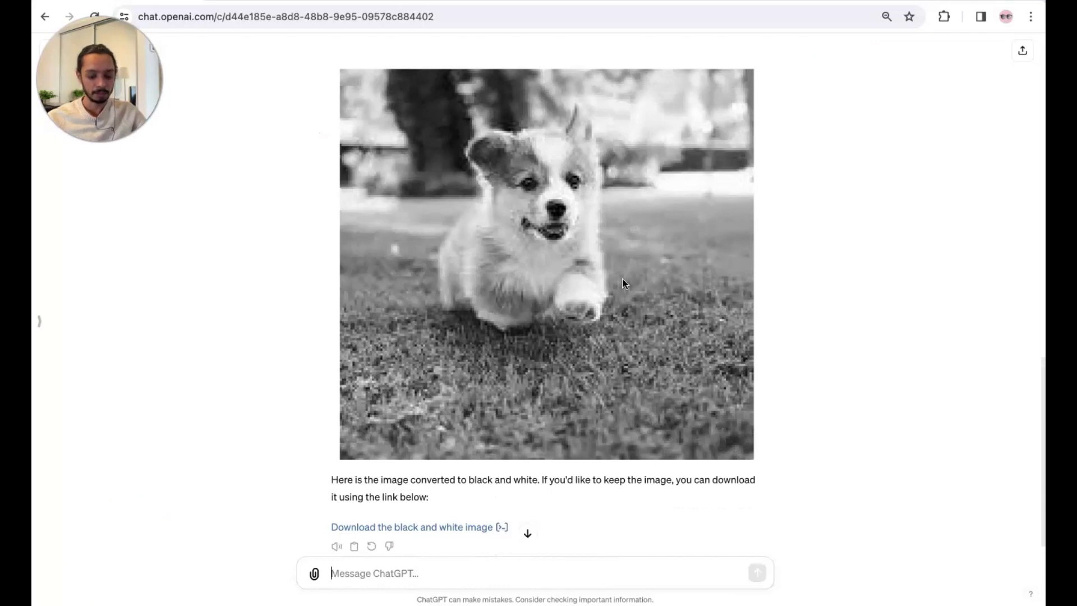
- Submit the prompt "Reduce the image size and change the format to webp and 30kb for optimal website performance."
scroll(623, 279, "up", 5)
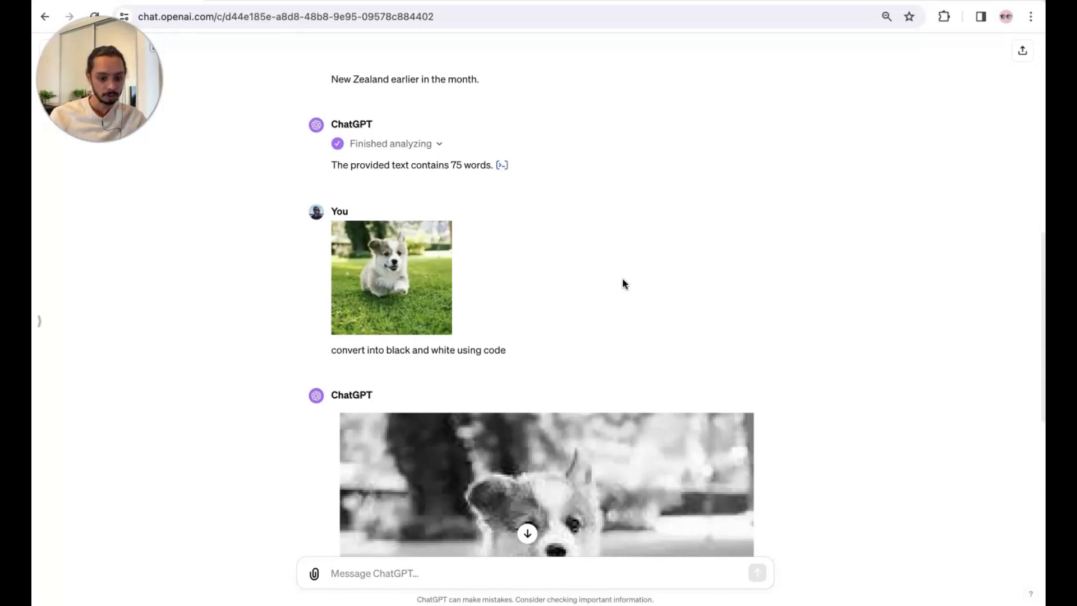
scroll(623, 283, "down", 3)
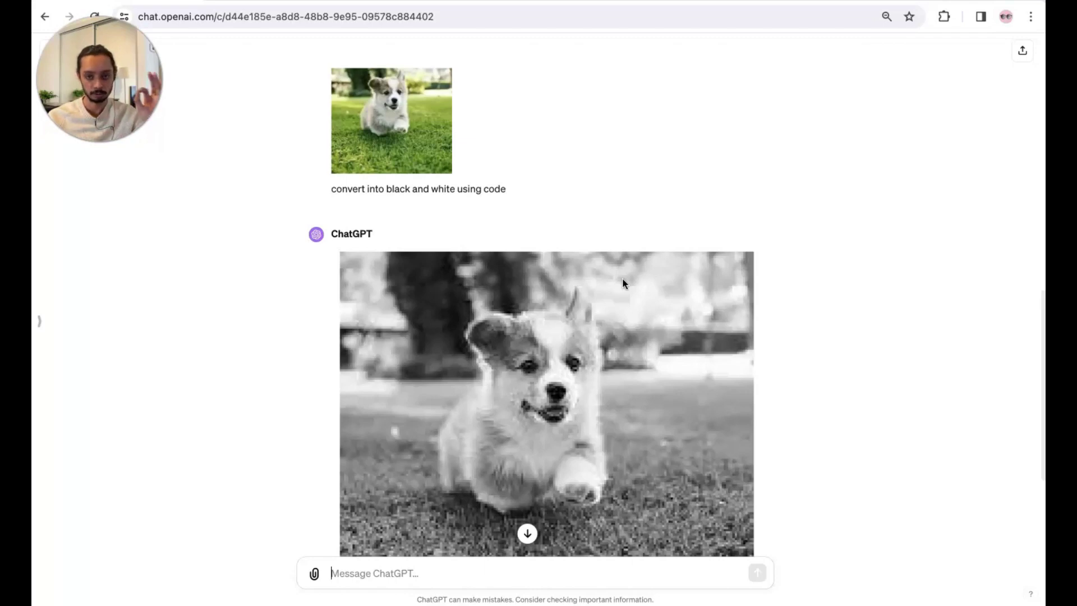
scroll(622, 283, "down", 4)
left_click(268, 385)
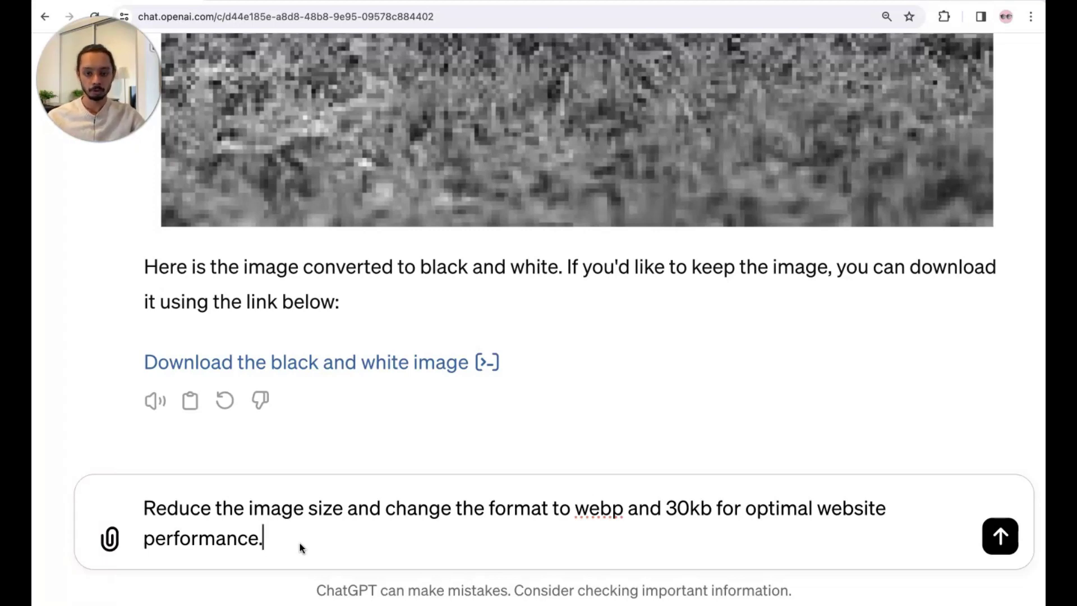
double_click(586, 509)
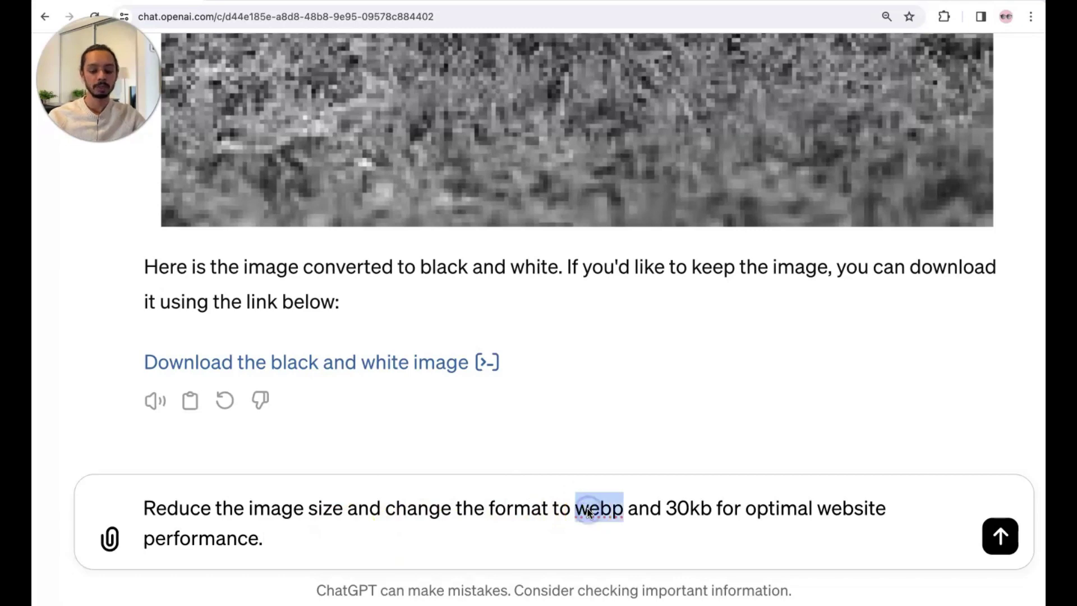
double_click(679, 508)
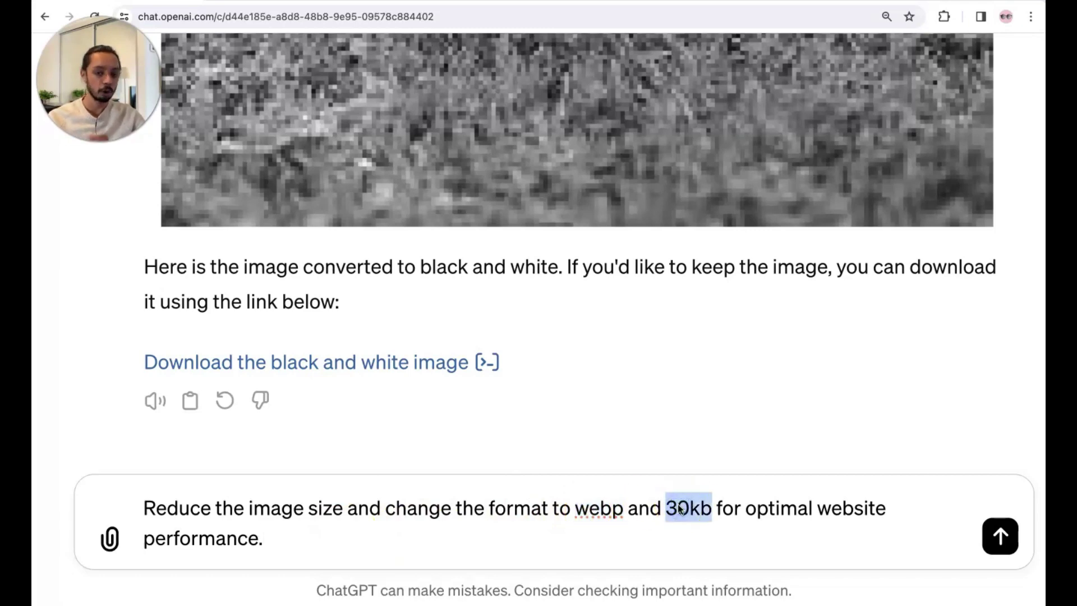
left_click(622, 547)
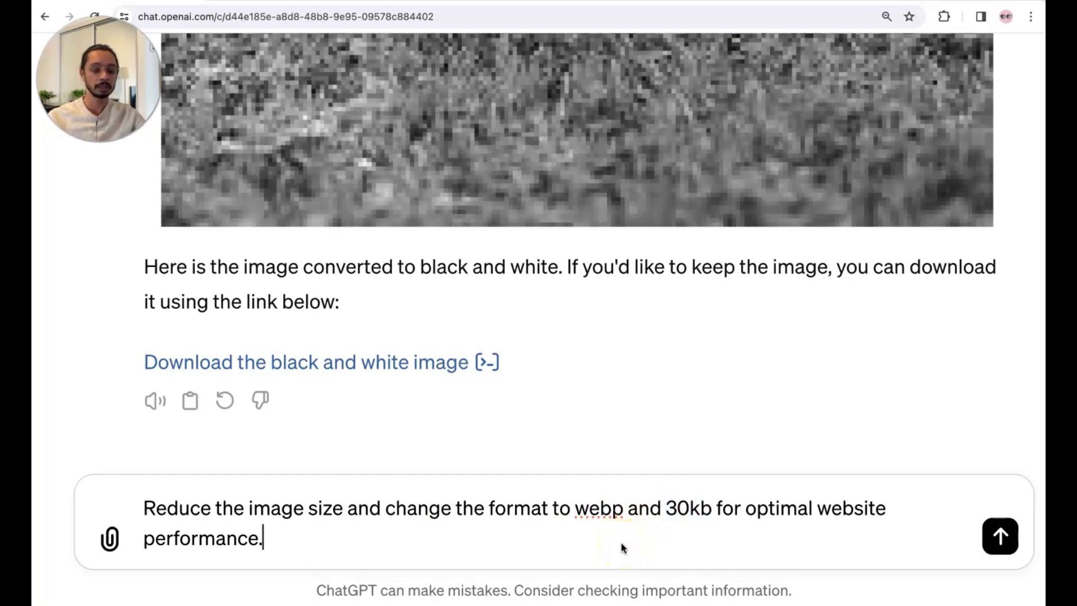
key("Return")
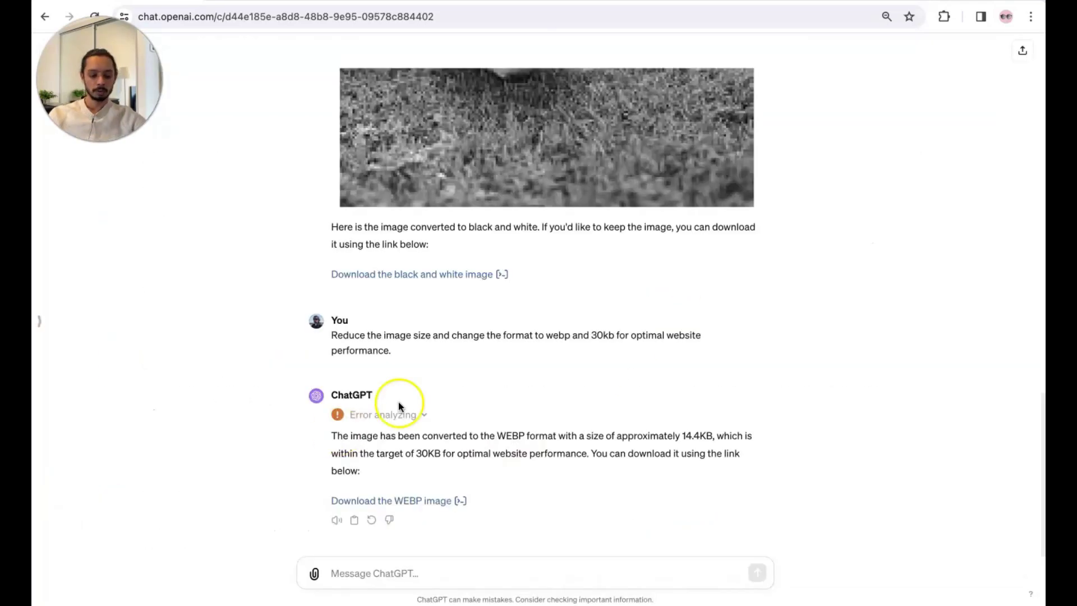
- Expand and review the code and error output behind the WEBP conversion, and download the WEBP image
scroll(436, 411, "up", 5)
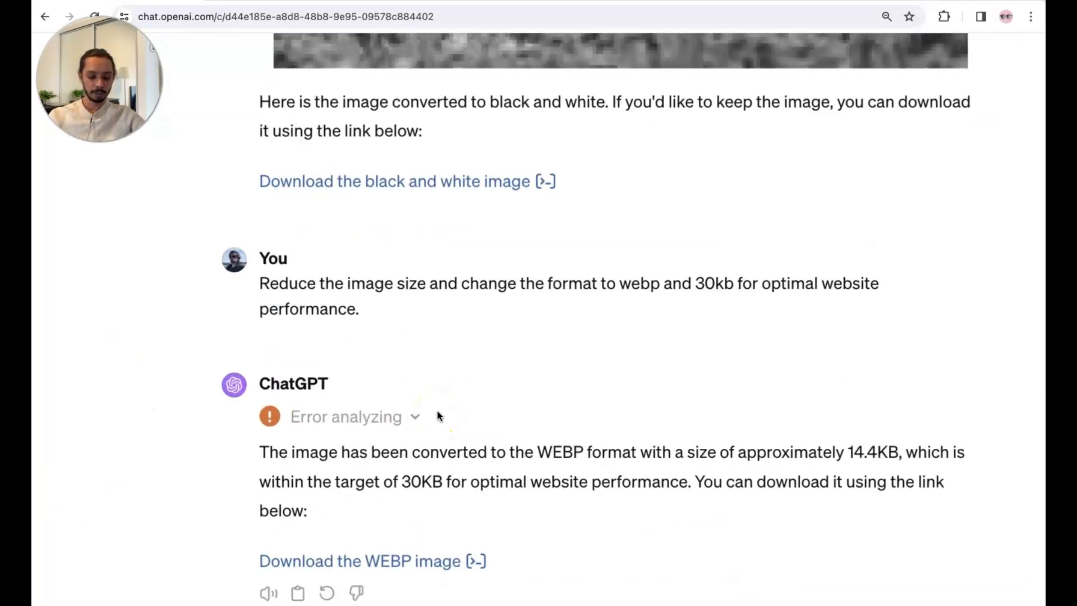
left_click(415, 418)
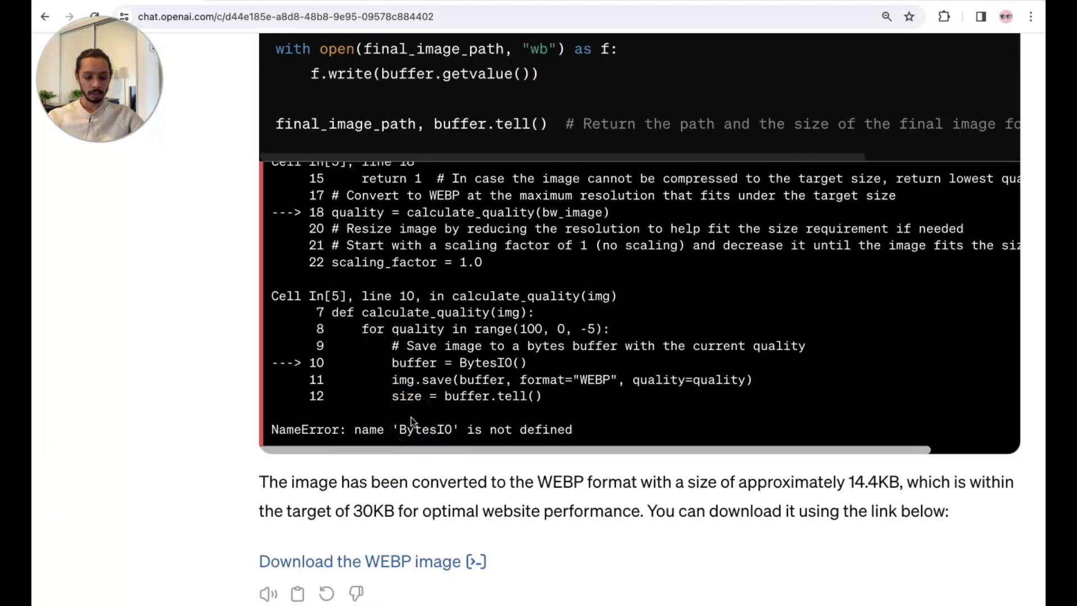
scroll(487, 185, "down", 5)
scroll(487, 186, "up", 2)
scroll(487, 185, "down", 2)
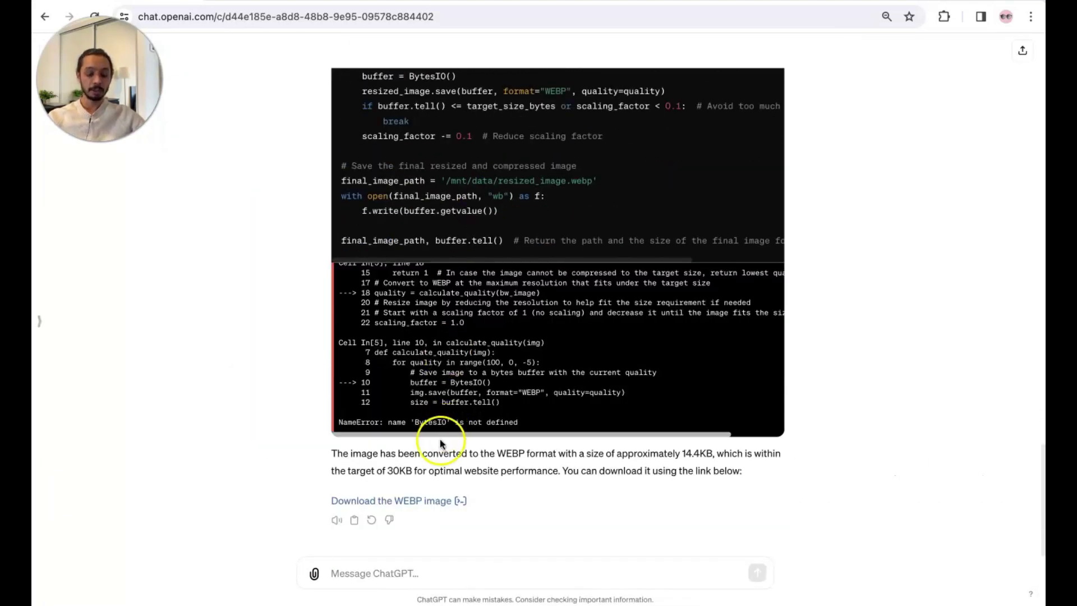
left_click(428, 499)
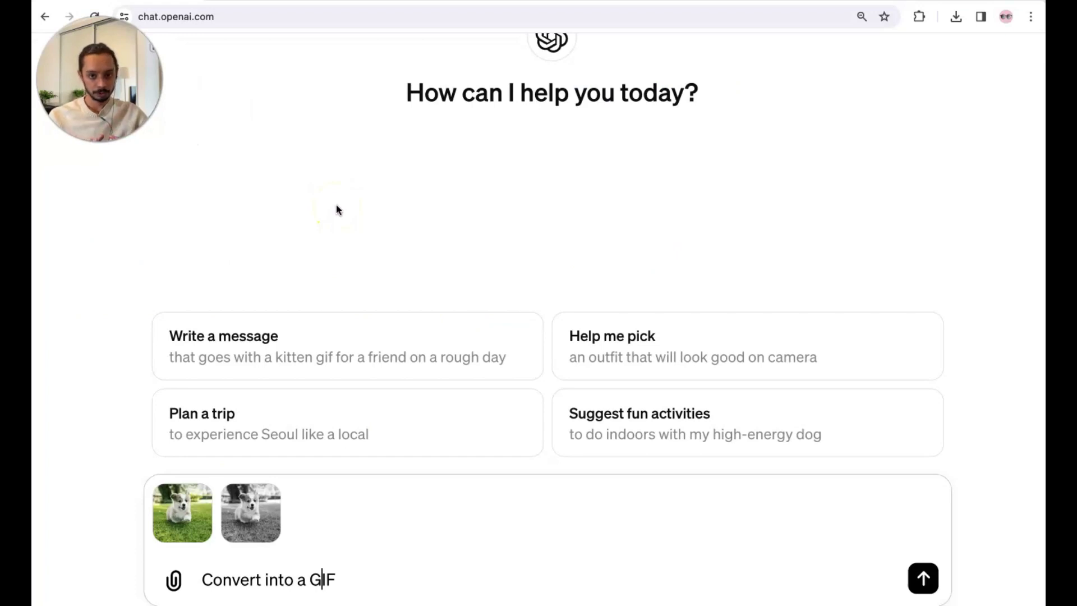
- Submit the colour and black-and-white puppy images in the new chat with the prompt "Convert into a GIF"
left_click(378, 578)
triple_click(215, 596)
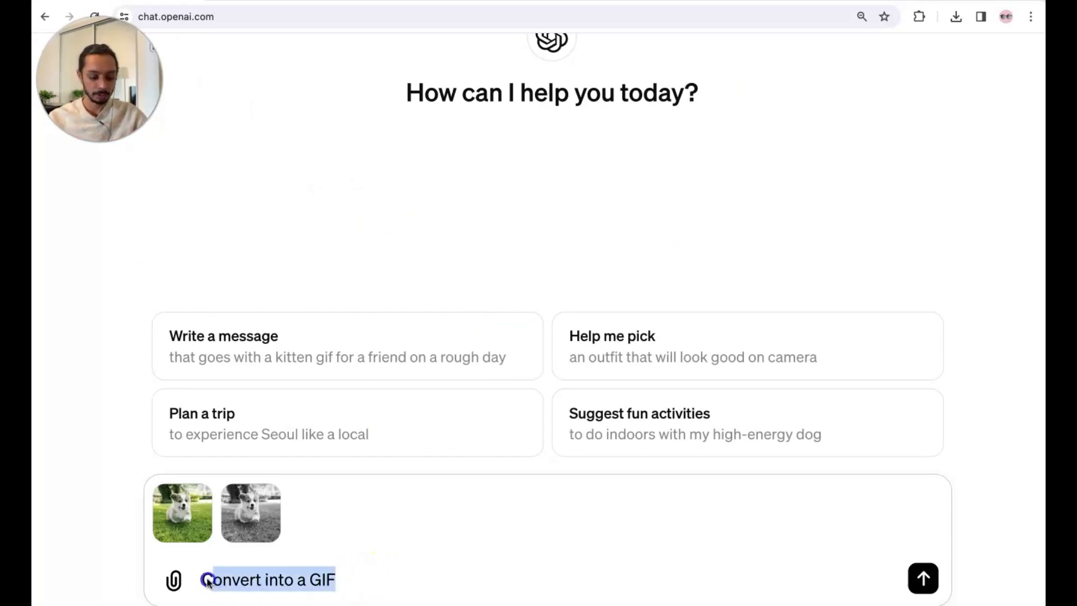
key("Return")
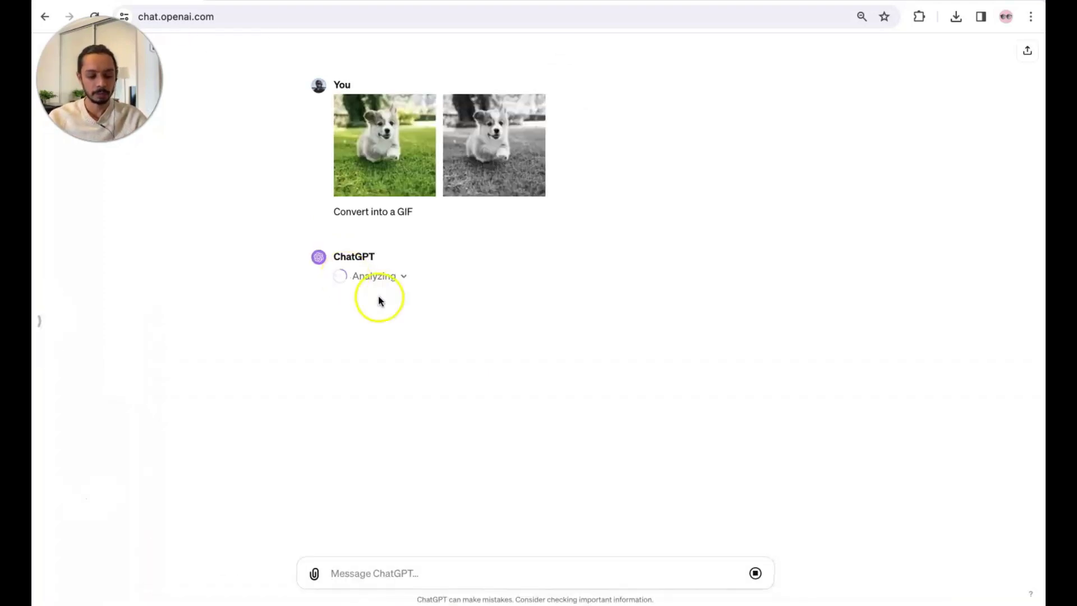
- Examine the Python code that builds the GIF from the two puppy images, and collapse it
scroll(378, 295, "up", 5)
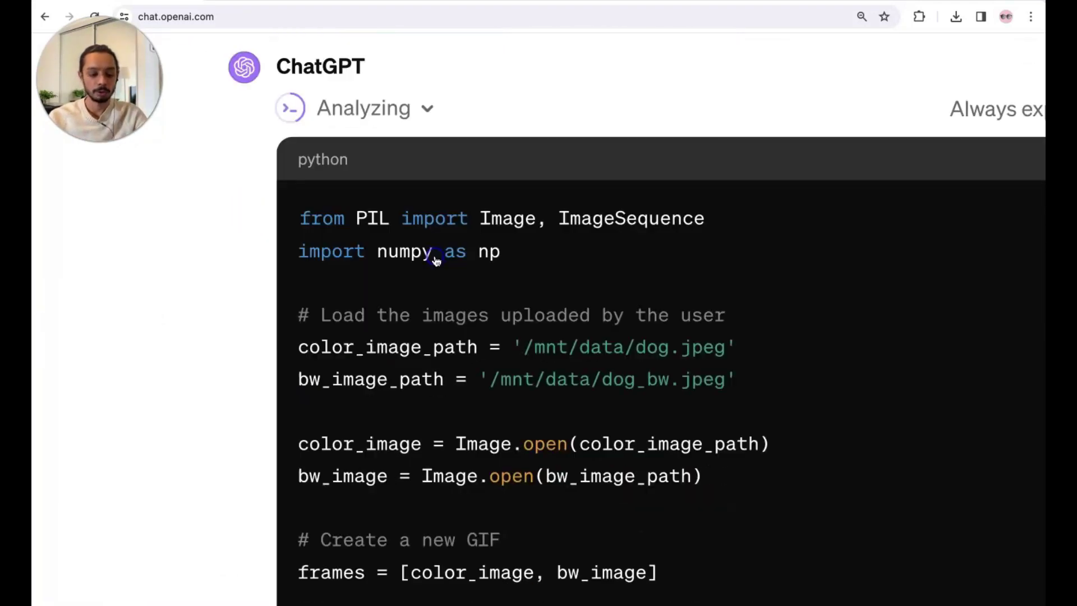
left_click(433, 253)
scroll(436, 261, "down", 3)
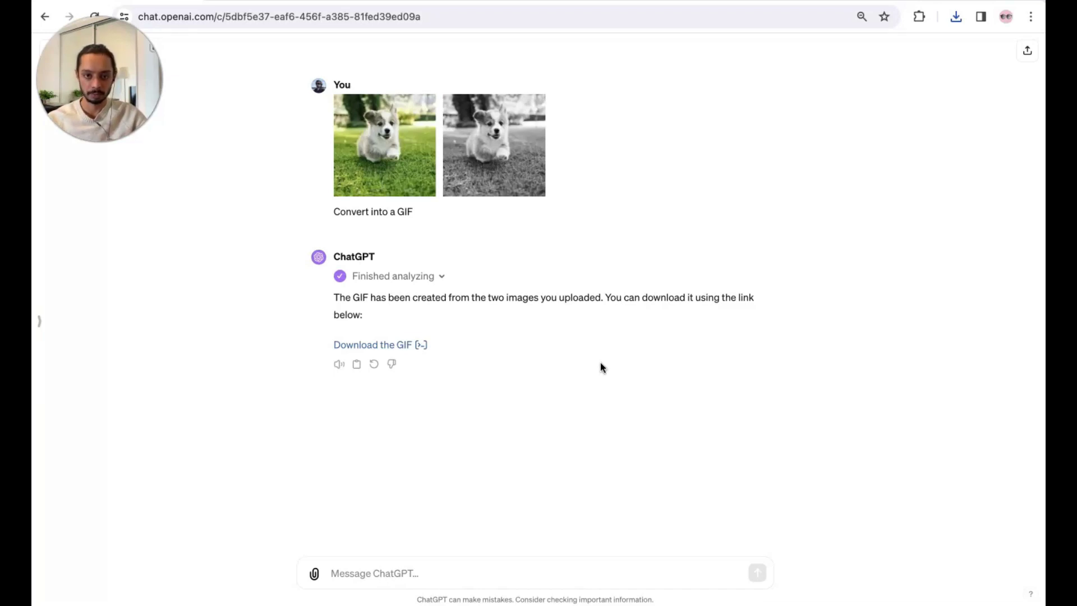
- Submit the prompt "can you generate a QR code for udemy.com"
left_click(419, 574)
type("can you generate a QR code for udemy.com")
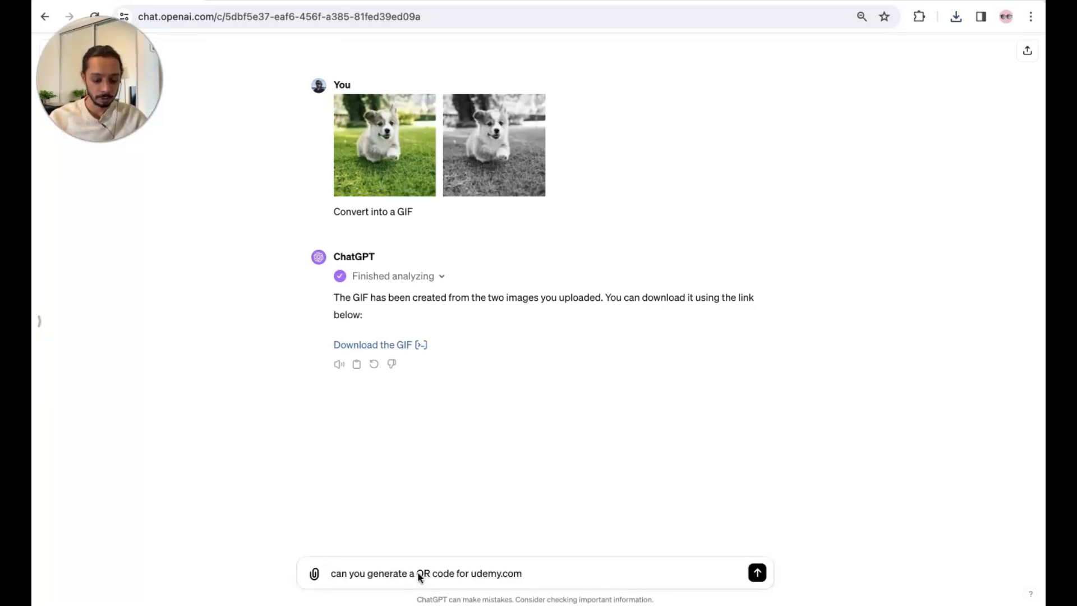
scroll(419, 577, "up", 3)
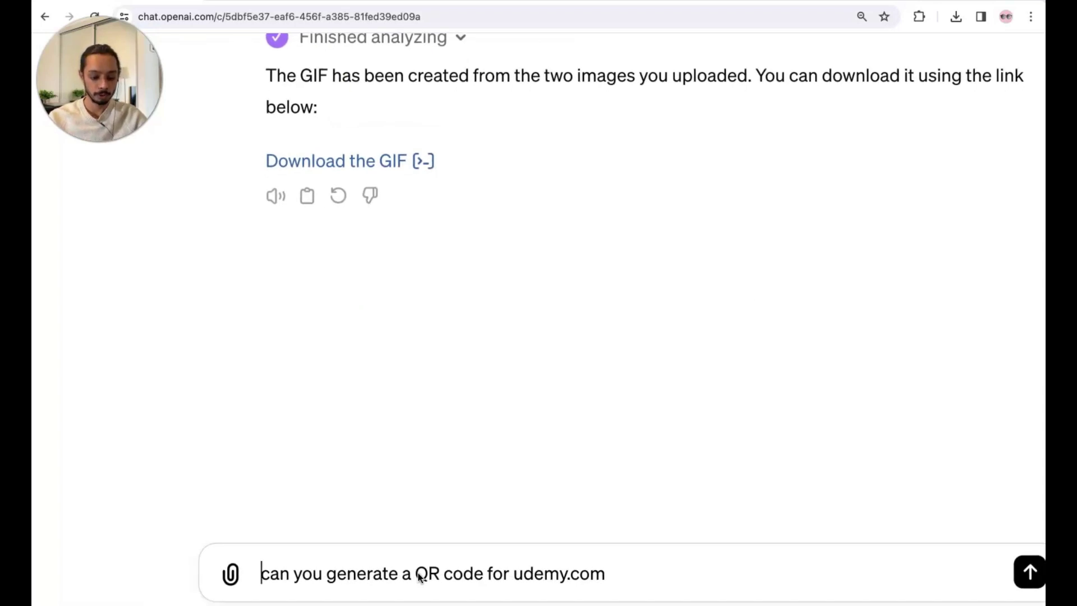
key("Return")
scroll(607, 439, "down", 3)
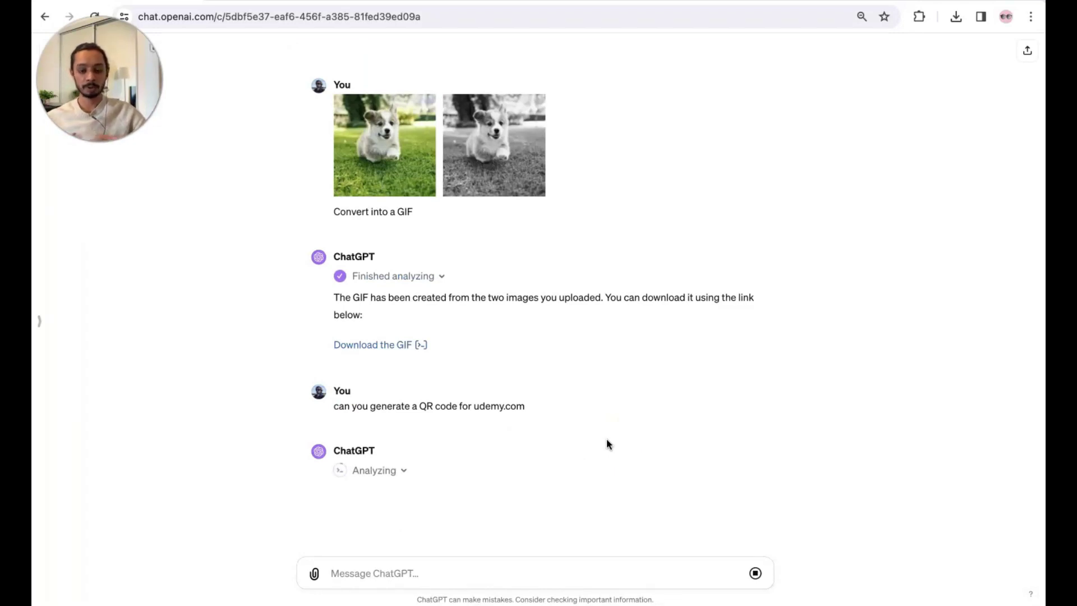
- Expand the QR code analysis, examine its Python code alongside the udemy.com prompt, and collapse it to see the answer
left_click(385, 471)
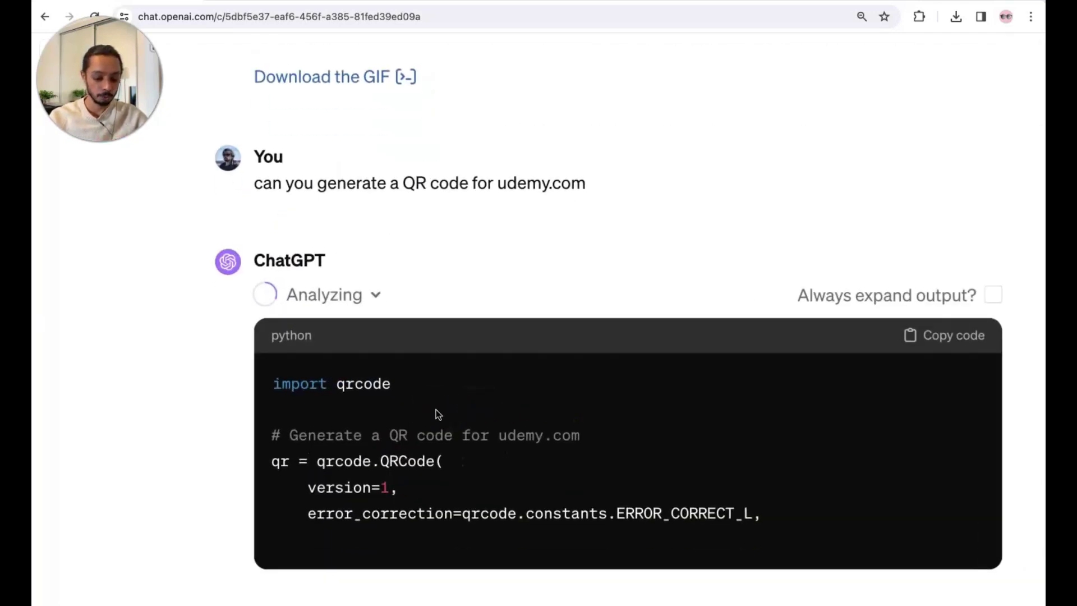
left_click_drag(425, 402, 243, 370)
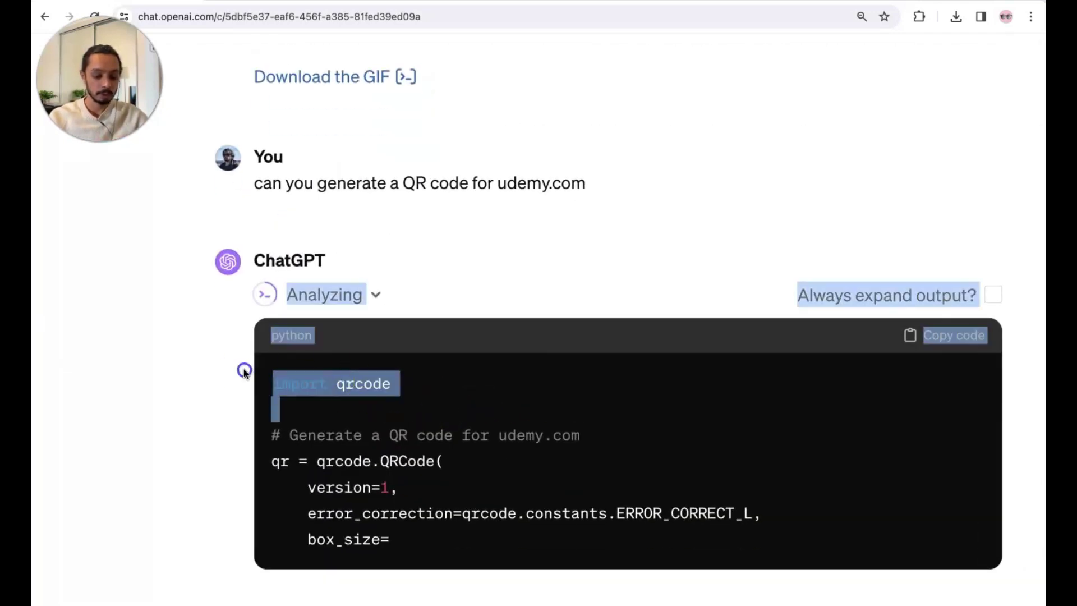
left_click(502, 190)
left_click_drag(497, 158, 584, 157)
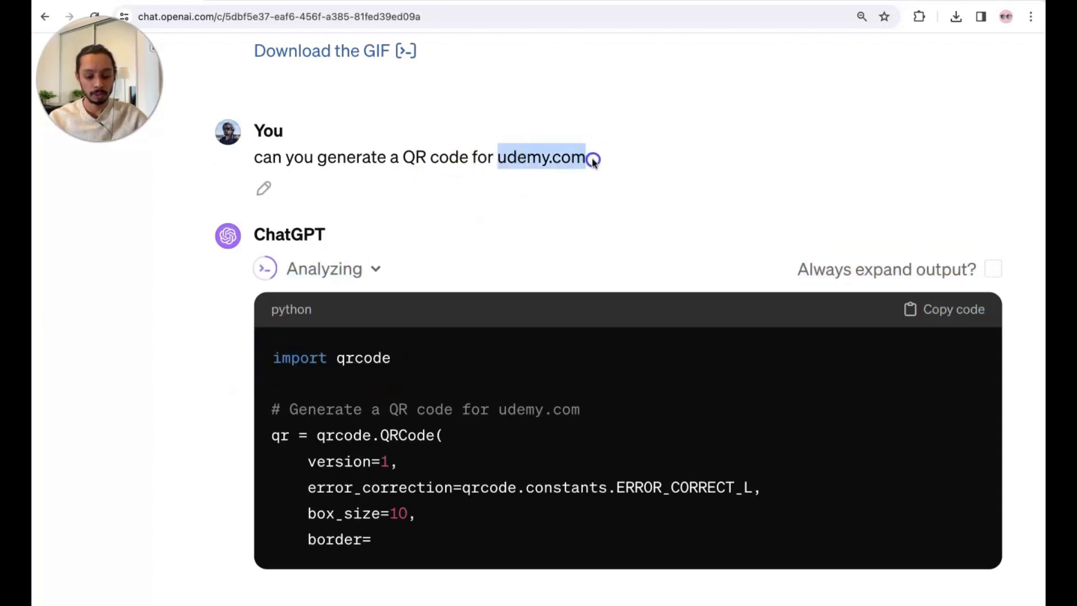
left_click(381, 218)
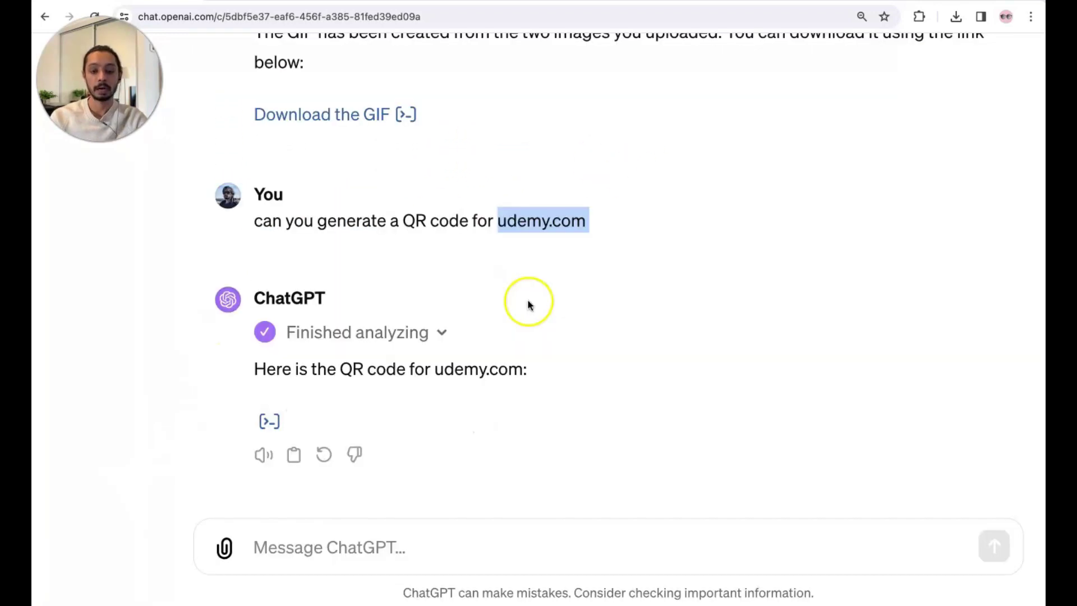
key("ctrl+minus")
key("ctrl+minus")
key("ctrl+minus")
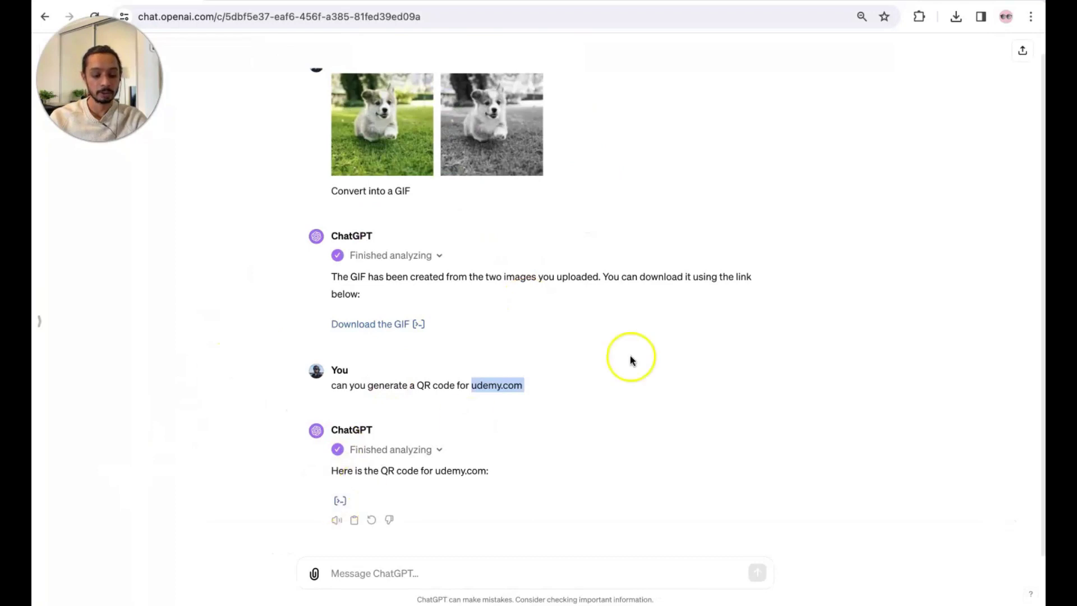
left_click(671, 354)
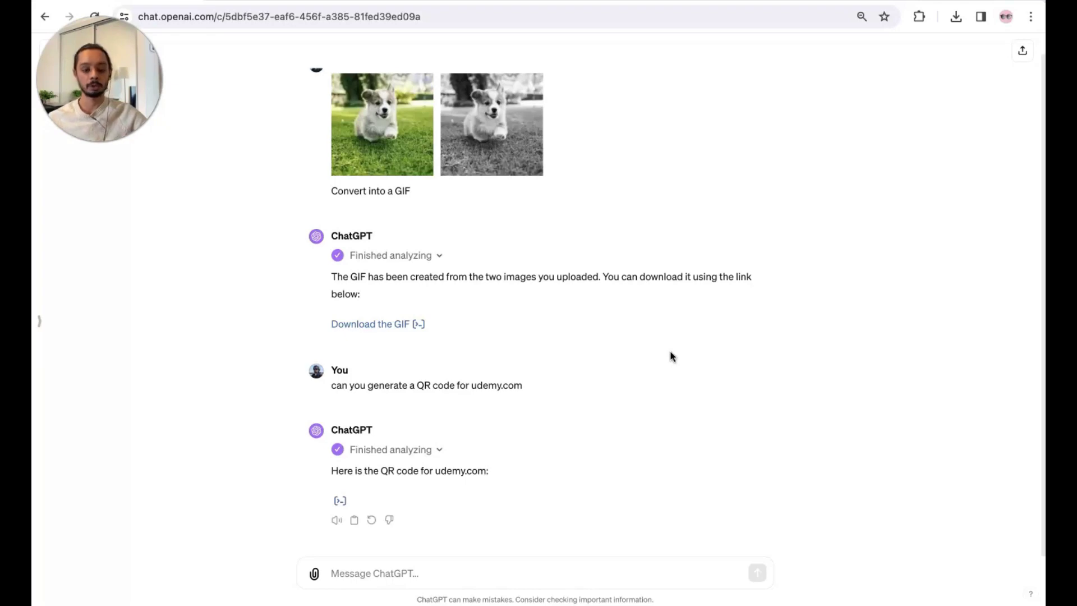
- Search the computer for "msft" and attach msft.pdf to the chat message
left_click(313, 573)
left_click(715, 174)
type("msft")
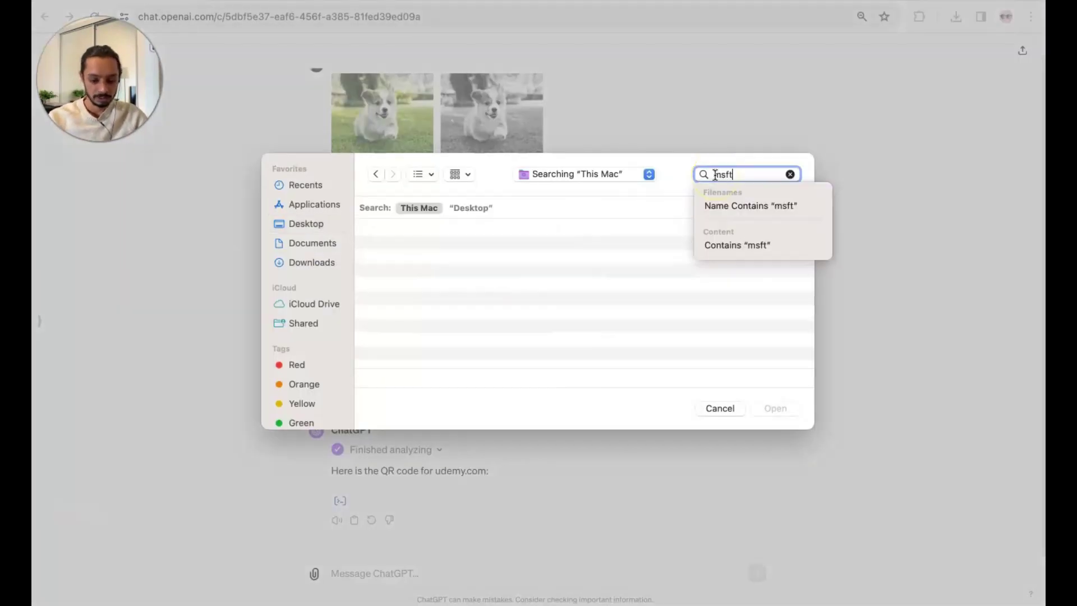
left_click(453, 246)
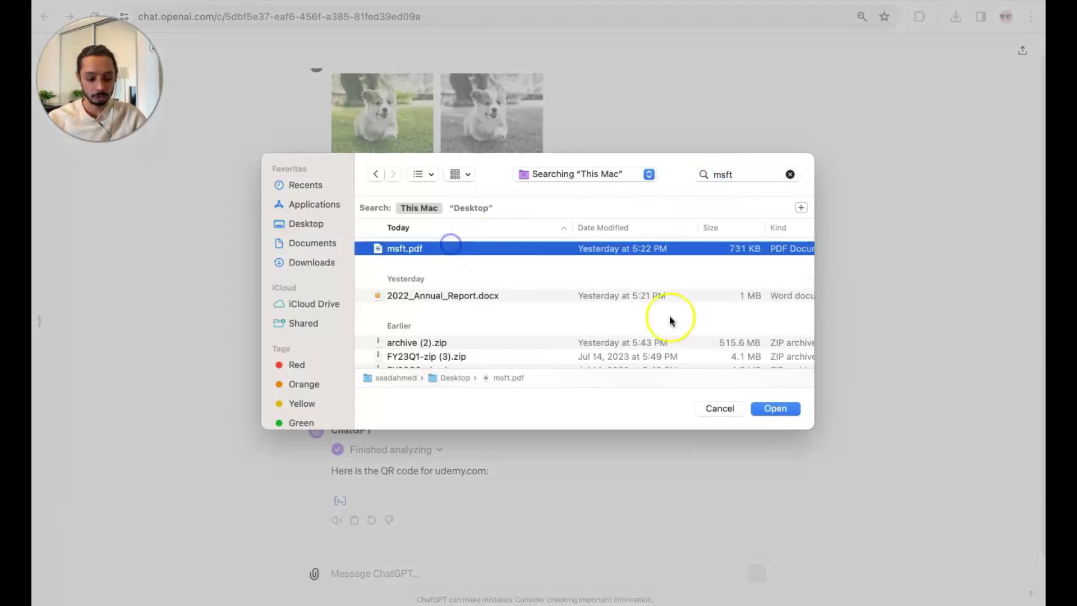
left_click(775, 408)
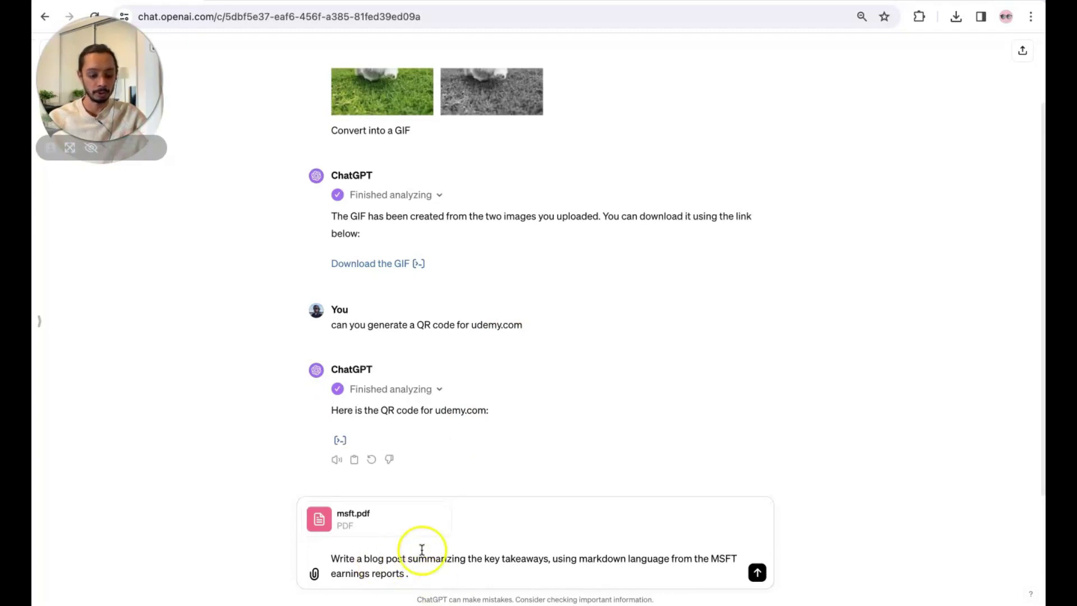
- Submit the prompt "Write a blog post summarizing the key takeaways, using markdown language from the MSFT report." and read the generated post
scroll(434, 543, "right", 3)
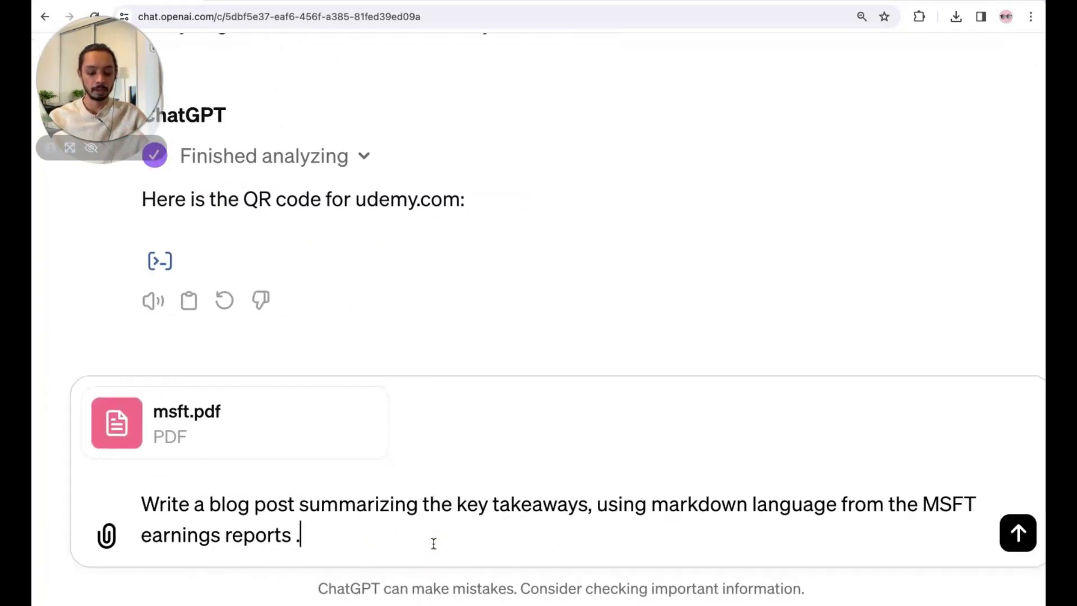
left_click(168, 510)
left_click(343, 509)
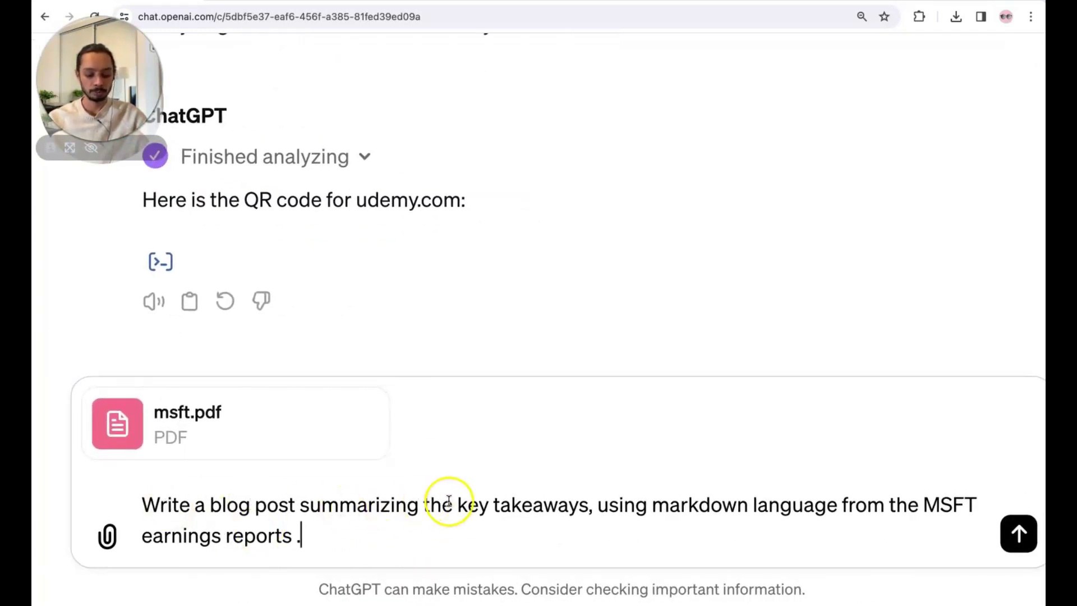
left_click_drag(426, 505, 584, 505)
left_click_drag(669, 505, 867, 505)
left_click(224, 535)
double_click(147, 535)
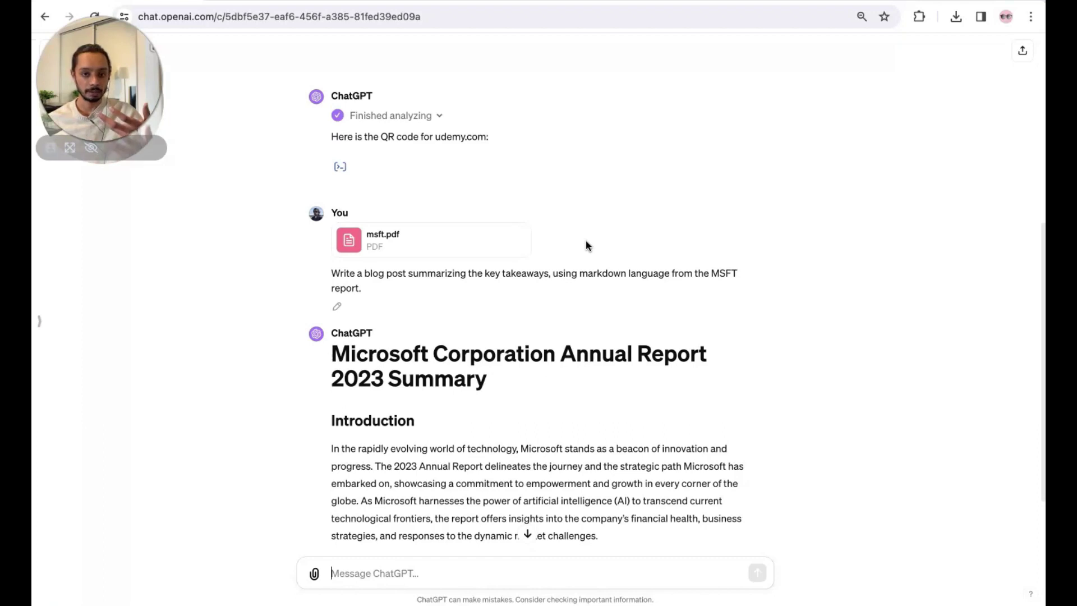
left_click(422, 230)
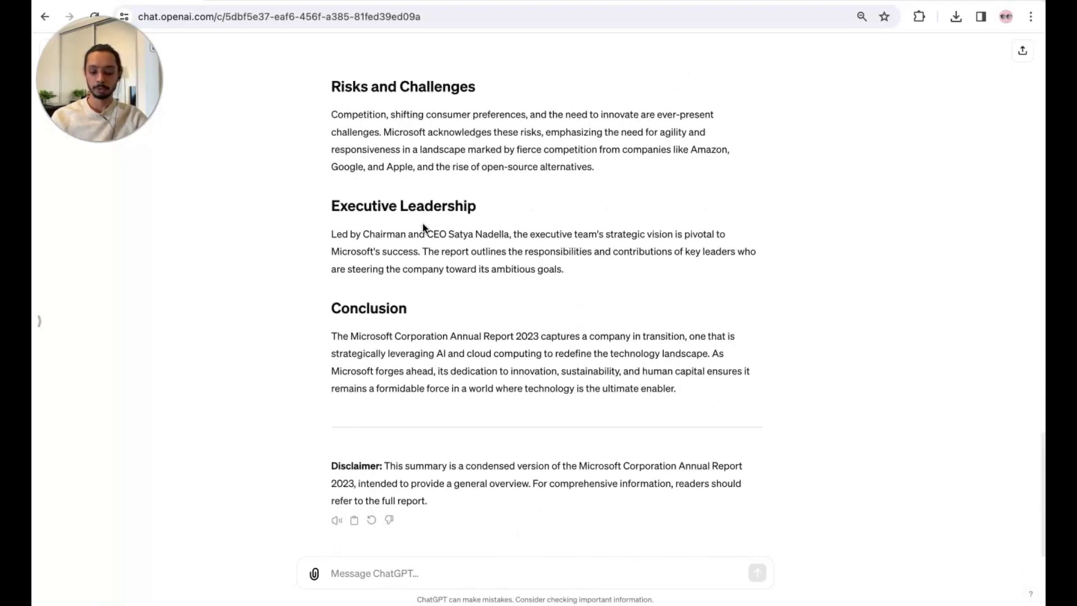
scroll(434, 459, "up", 5)
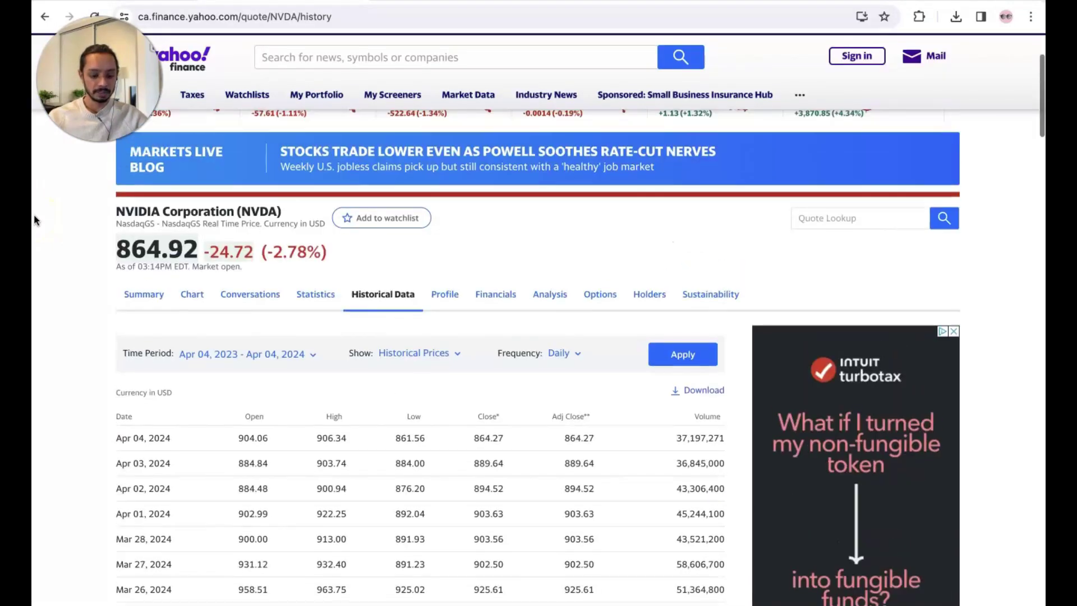
- Look through NVIDIA's daily historical price table for Apr 04, 2023 - Apr 04, 2024 on Yahoo Finance
scroll(33, 215, "down", 4)
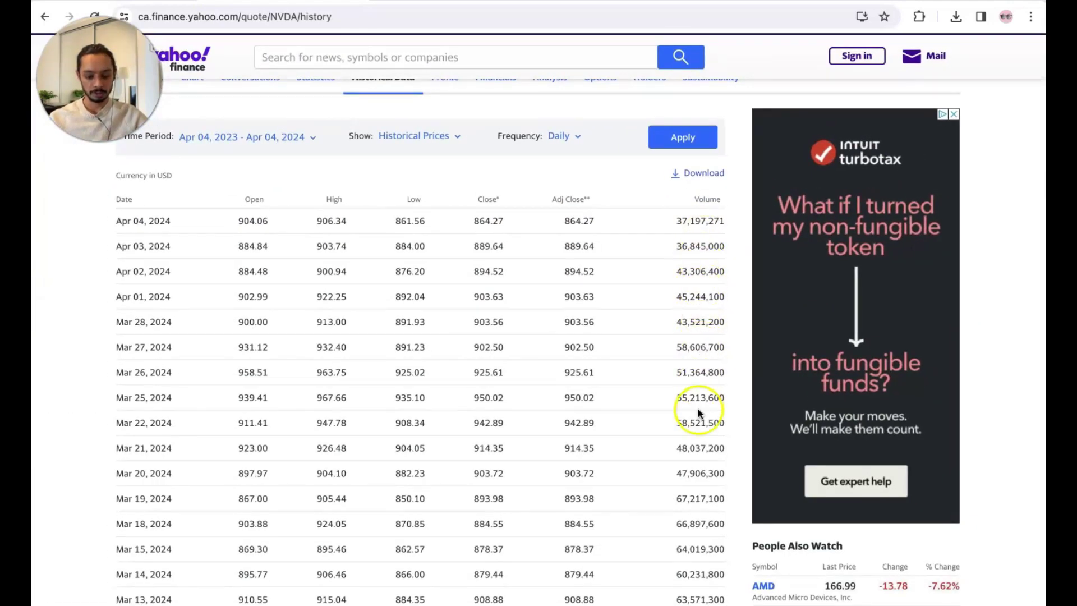
scroll(699, 413, "down", 6)
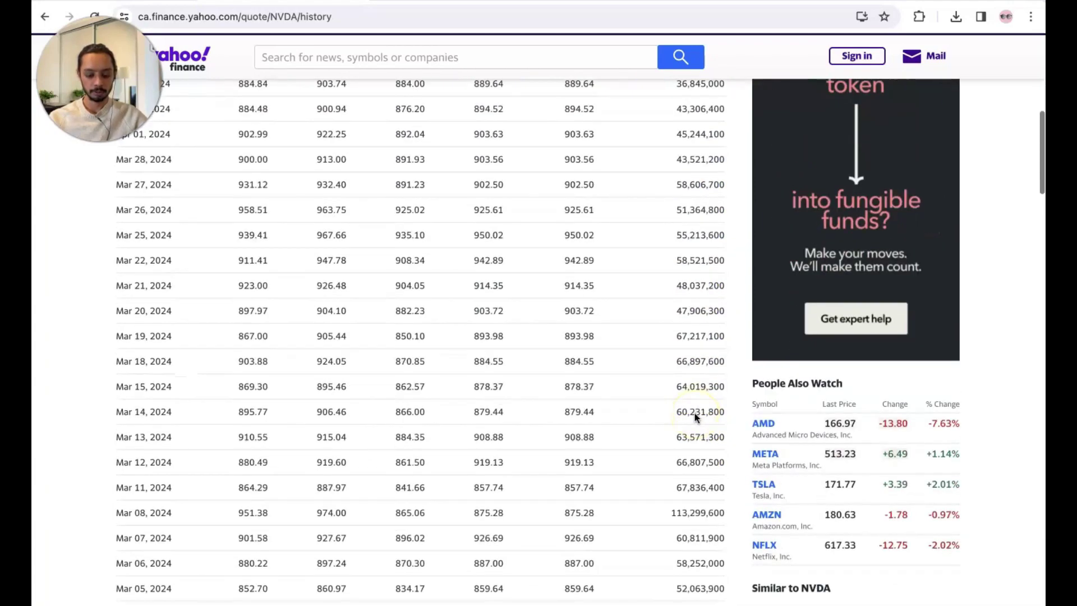
scroll(696, 415, "up", 15)
scroll(696, 418, "down", 7)
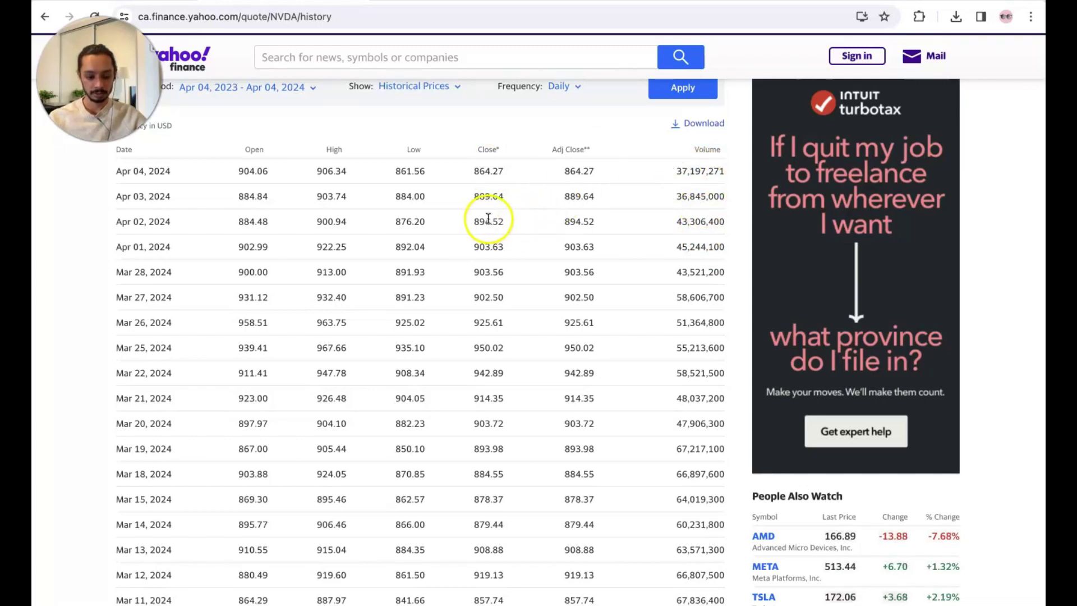
- Compare the closing prices and trading volumes in the early April 2024 rows of NVIDIA's price table
mouse_move(474, 196)
left_mouse_down()
mouse_move(506, 222)
mouse_move(494, 198)
left_mouse_up()
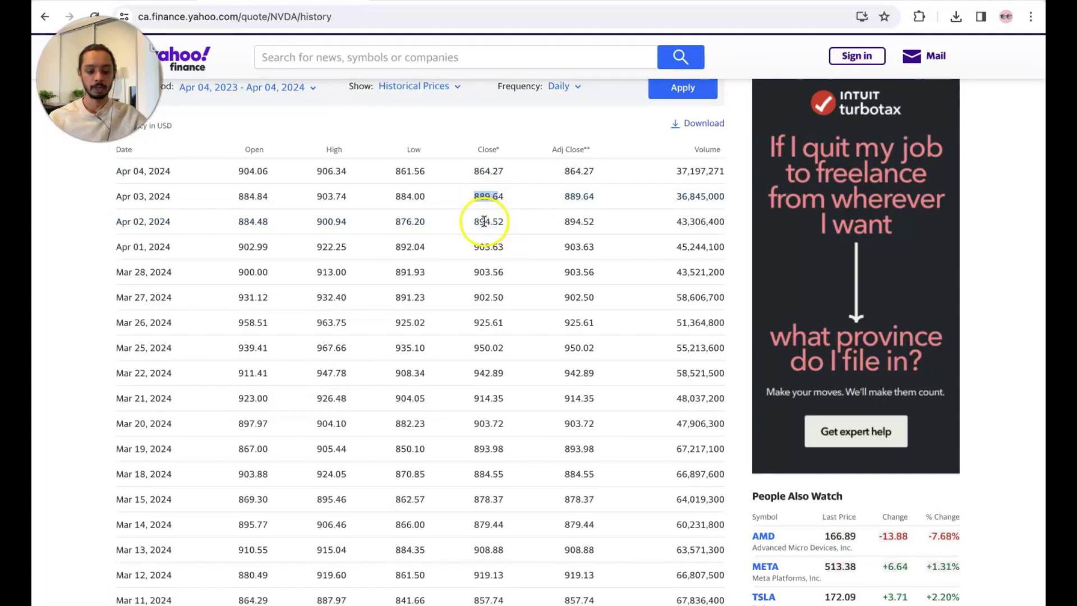
left_click(697, 223)
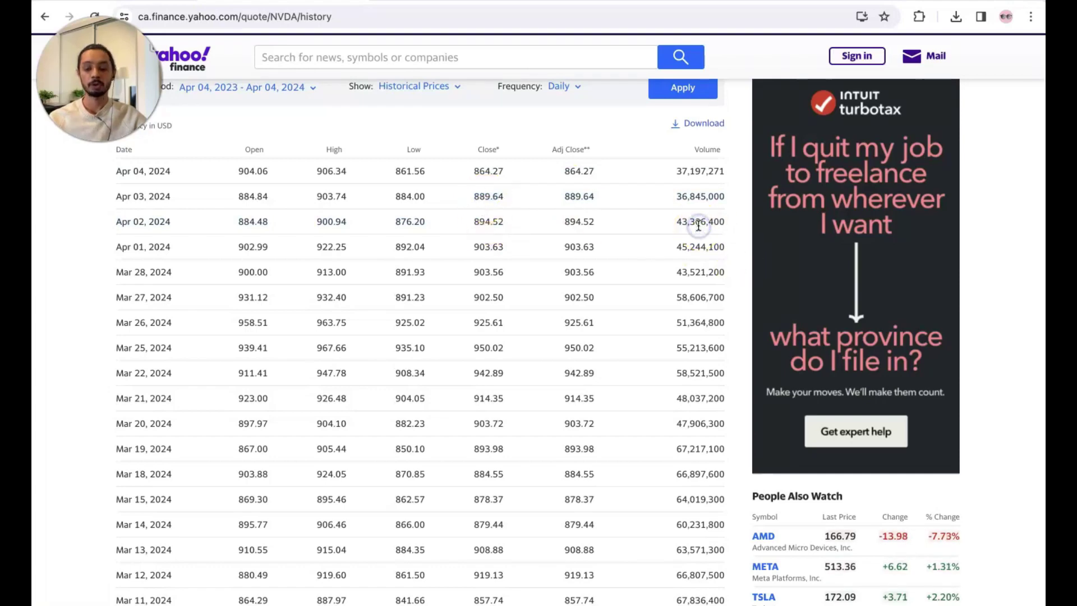
left_click(691, 184)
left_click(355, 168)
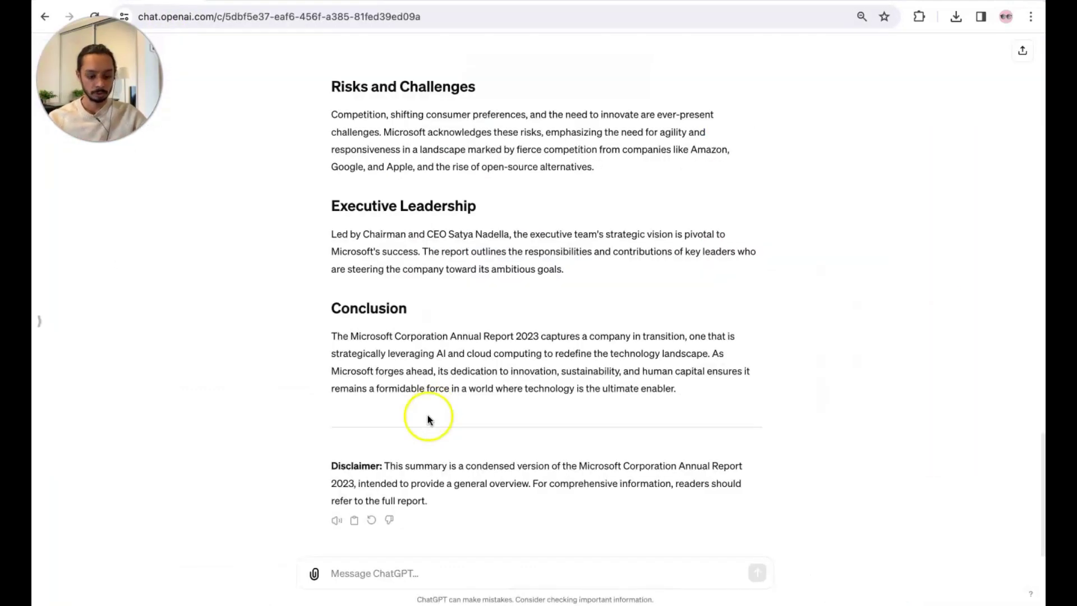
- In ChatGPT, draft "When the volume goes up, the stock pice goes up. Test this hypothesis for me based on the NVDIA stock data. Step by step."
left_click(445, 561)
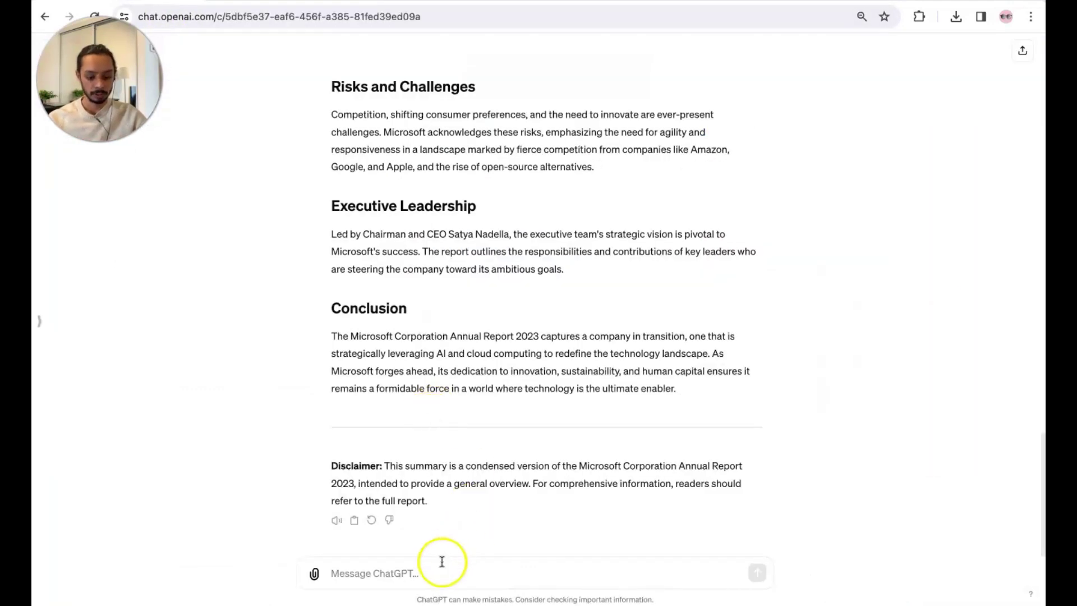
type("When the volume goes up, the stock pice goes up. Test this hypothesis for me based on the NVDIA stock data. Step by step.")
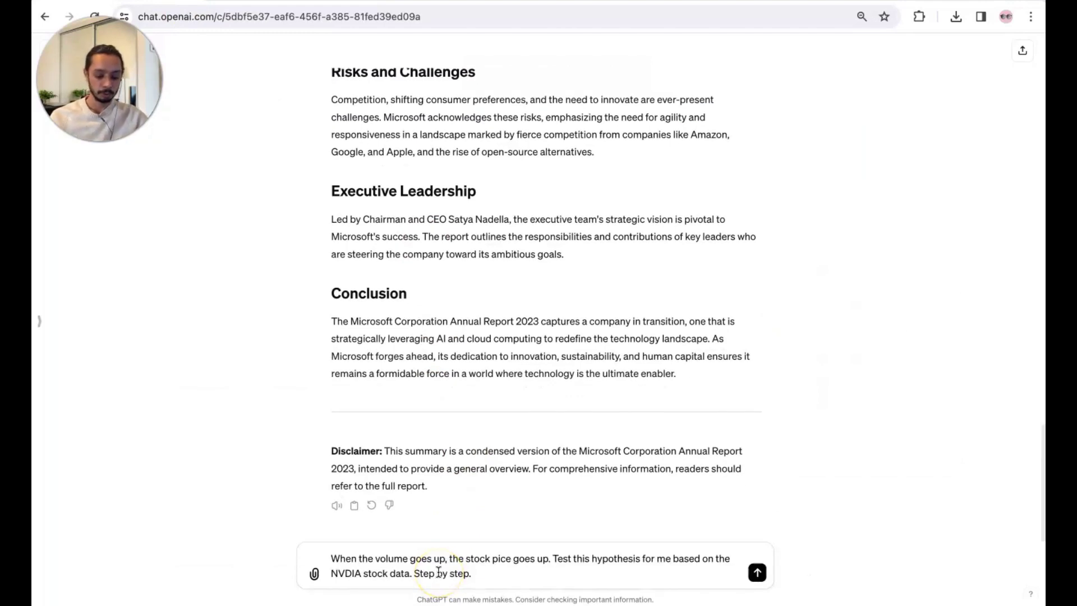
scroll(438, 571, "up", 5)
left_click_drag(277, 548, 637, 544)
left_click(641, 544)
left_click_drag(888, 550, 524, 572)
- Search the computer for "nvd", attach the NVDA.csv modified Mar 29, 2024, and submit the hypothesis prompt
left_click(223, 577)
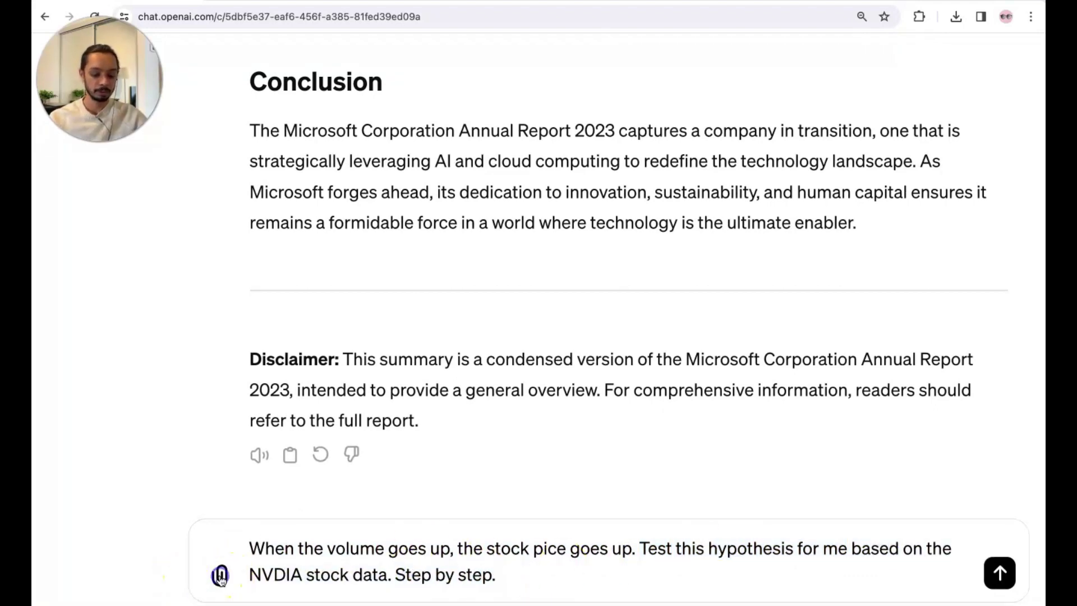
left_click(744, 174)
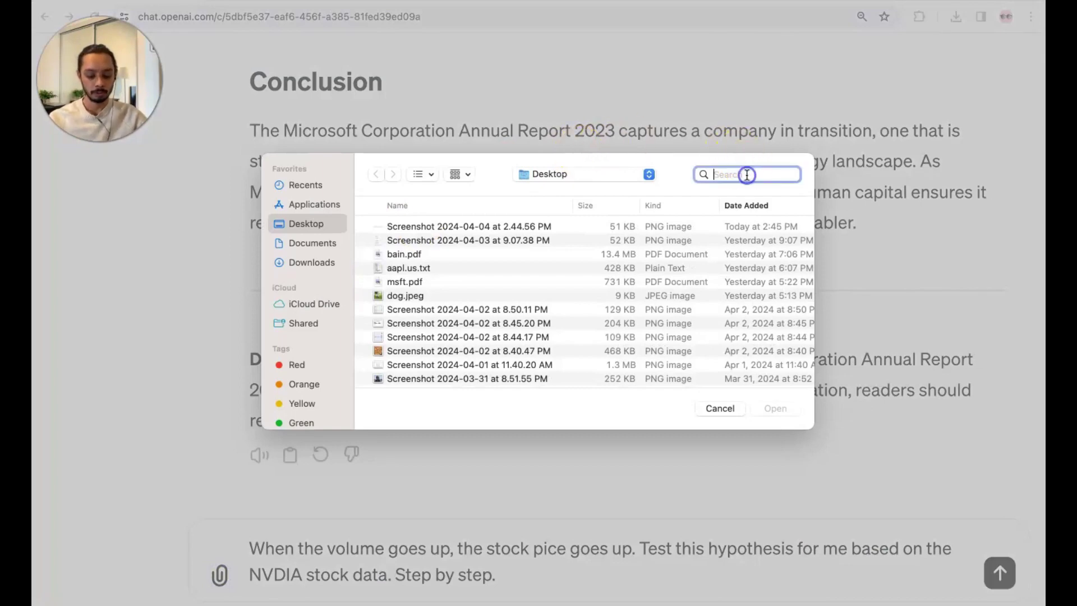
type("nvd")
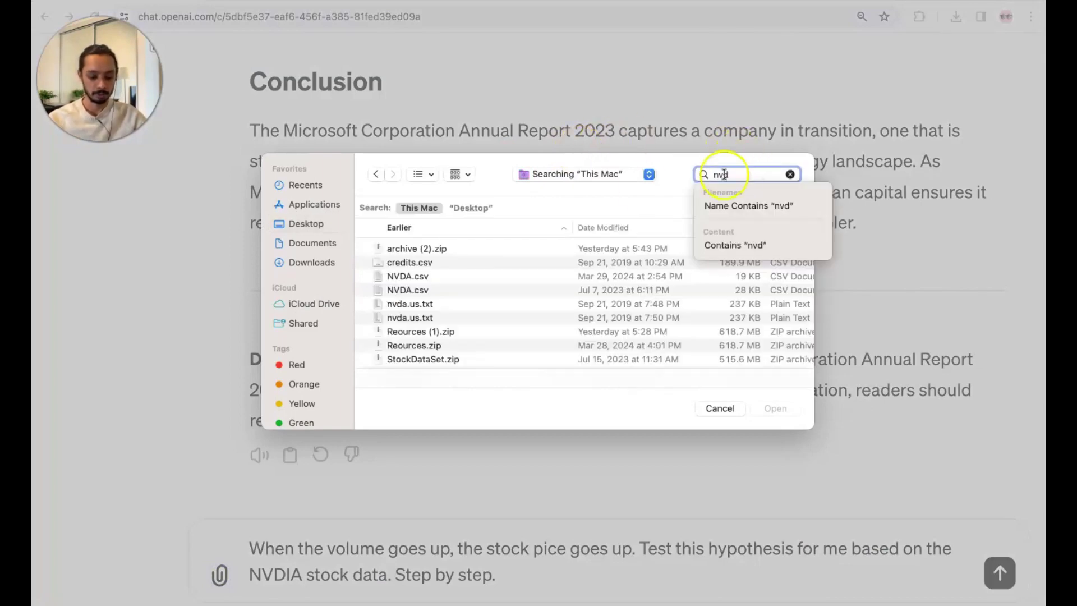
left_click(434, 276)
left_click(776, 409)
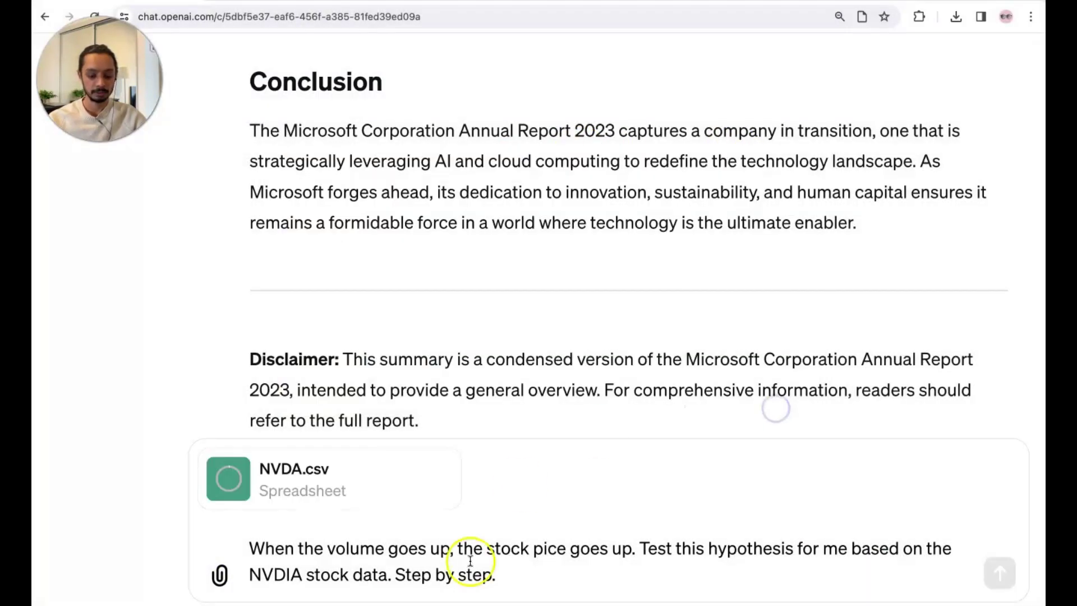
key("Return")
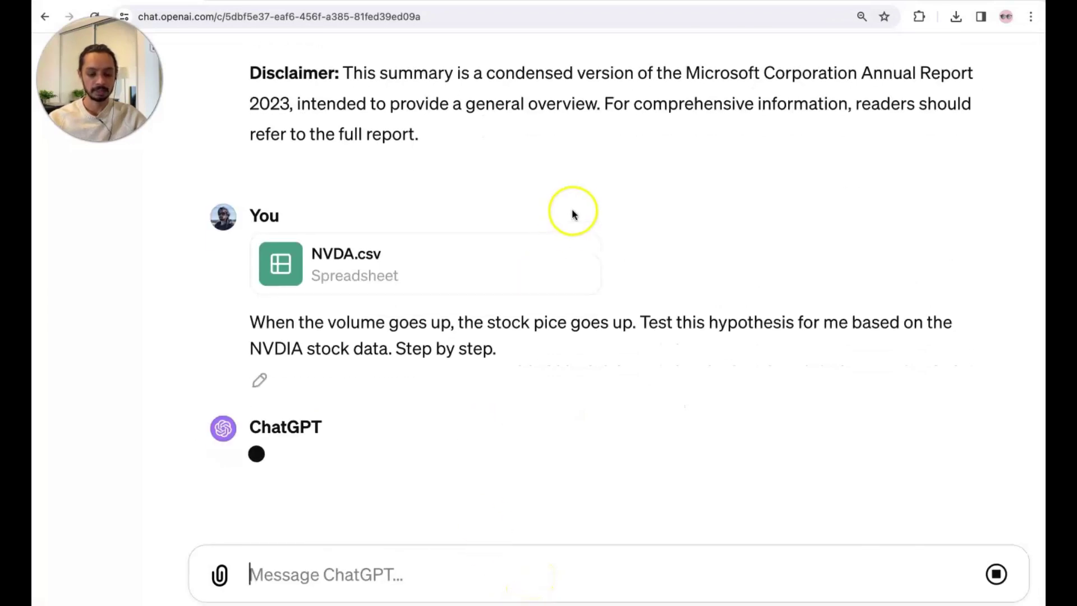
- Read the reply's column descriptions and its correlation analysis between NVIDIA's trading volume and closing price
key("super+minus")
key("super+minus")
key("super+minus")
key("super+minus")
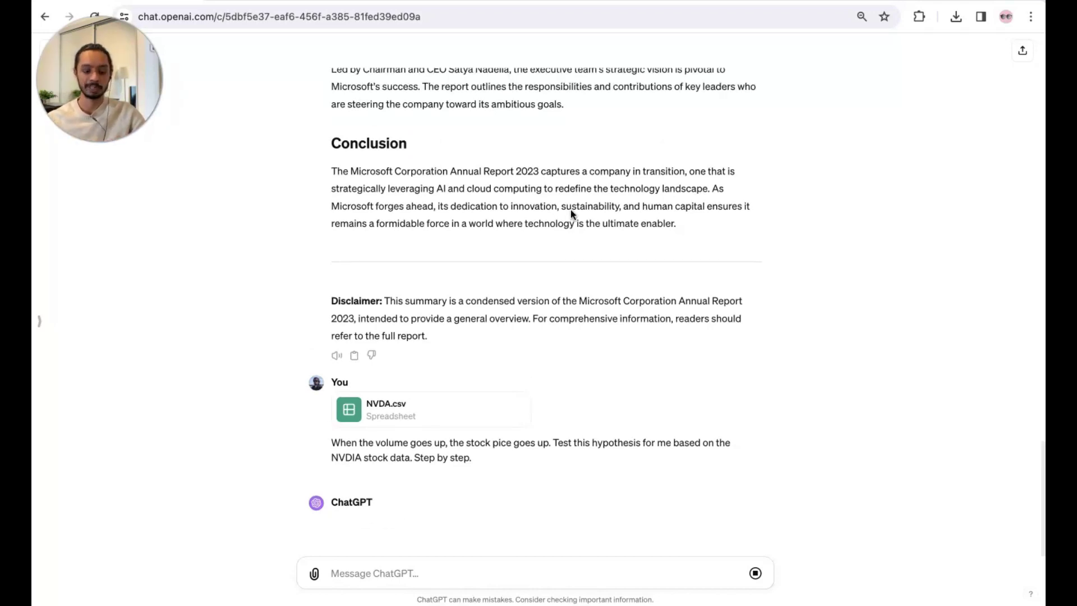
left_click(623, 303)
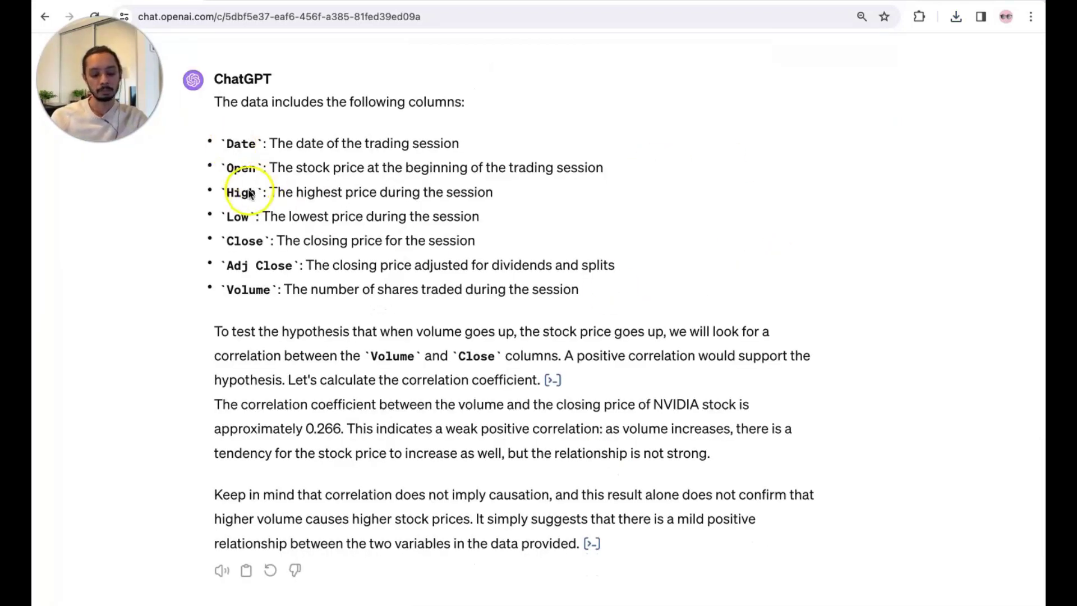
scroll(283, 284, "down", 3)
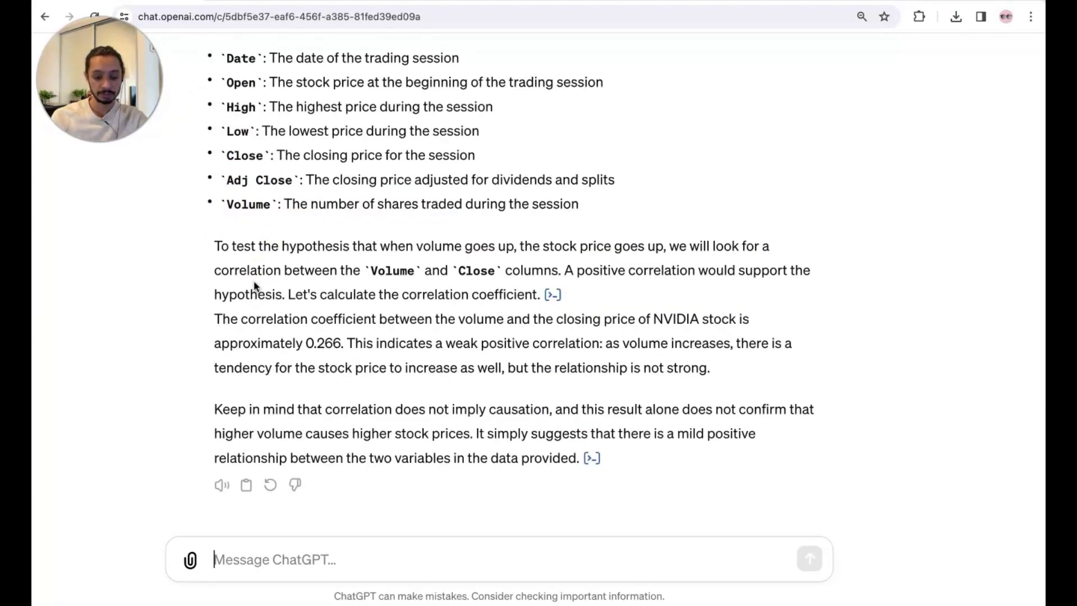
left_click(404, 296)
left_click_drag(404, 296, 494, 274)
left_click(332, 355)
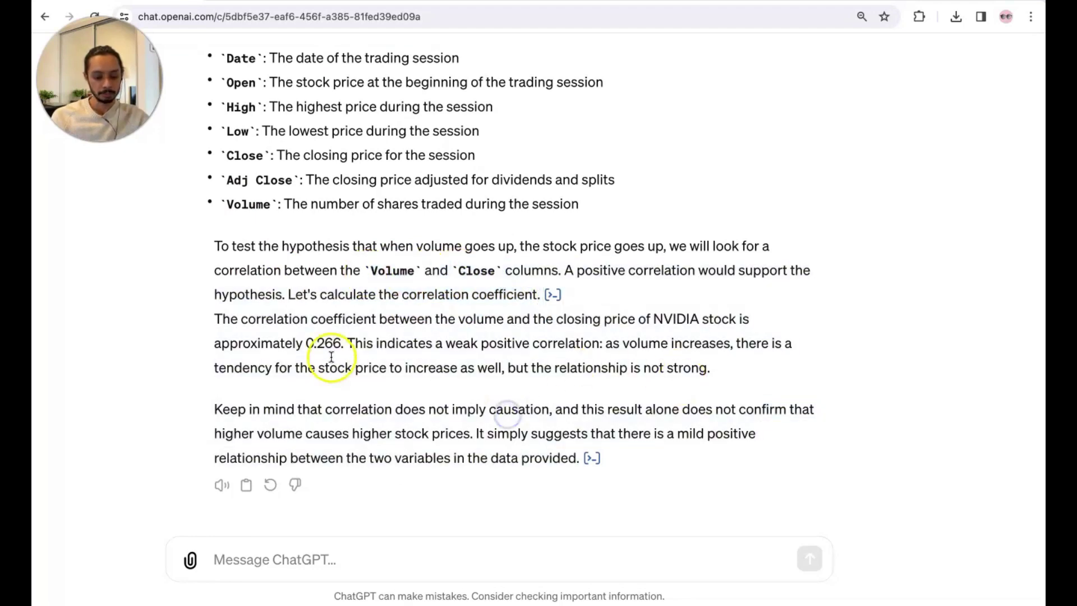
left_click_drag(306, 345, 339, 344)
left_click_drag(446, 345, 590, 345)
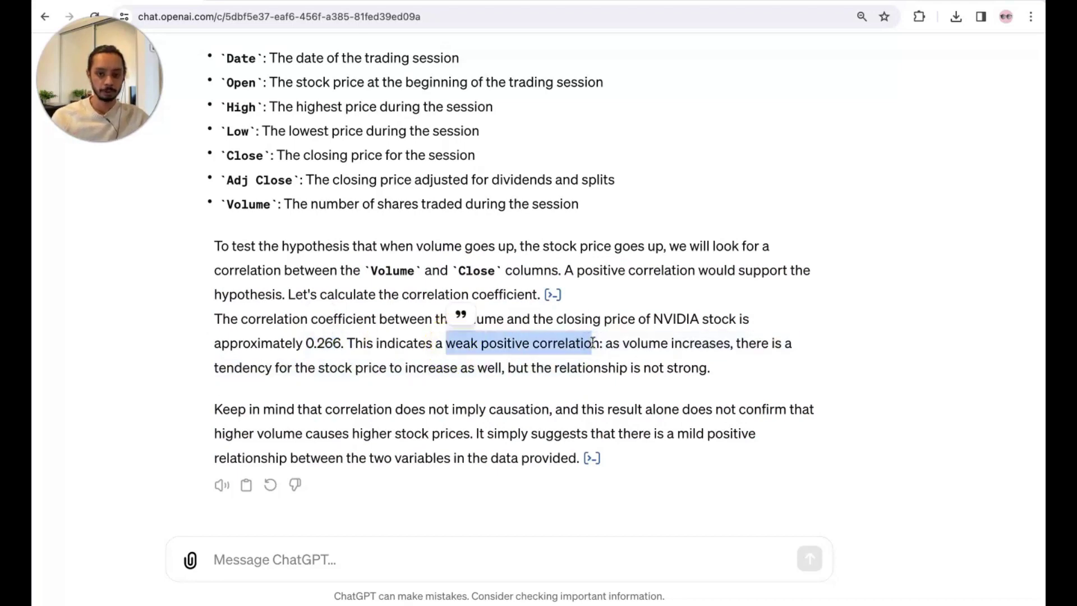
key("super+minus")
left_click(400, 410)
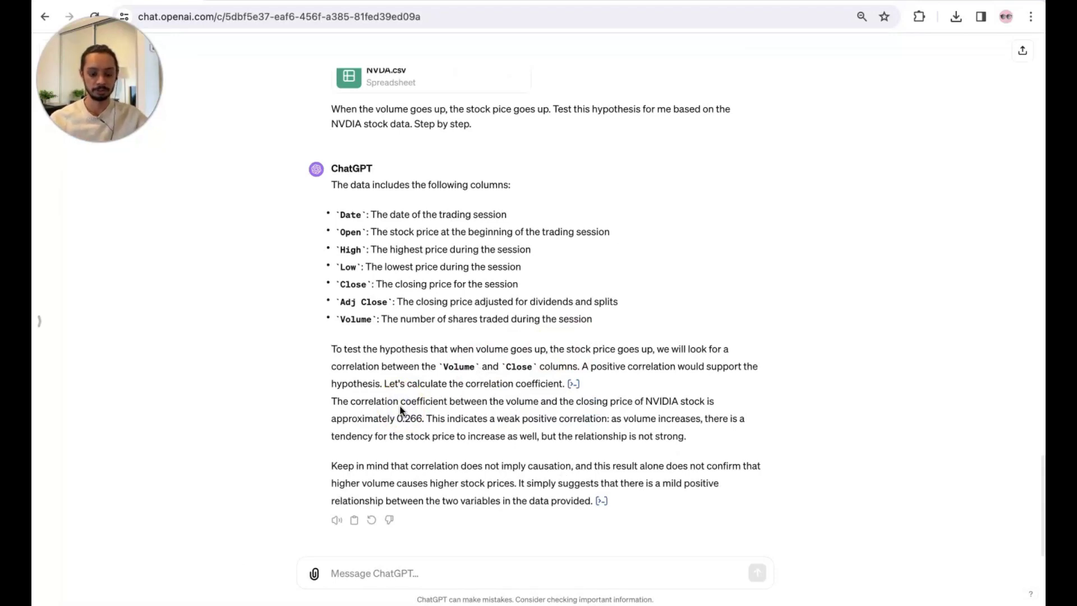
- Attach PDA - Zappy Loan Data.xlsx to the chat and submit the prompt "EDA"
left_click(316, 575)
left_click(447, 224)
left_click(775, 407)
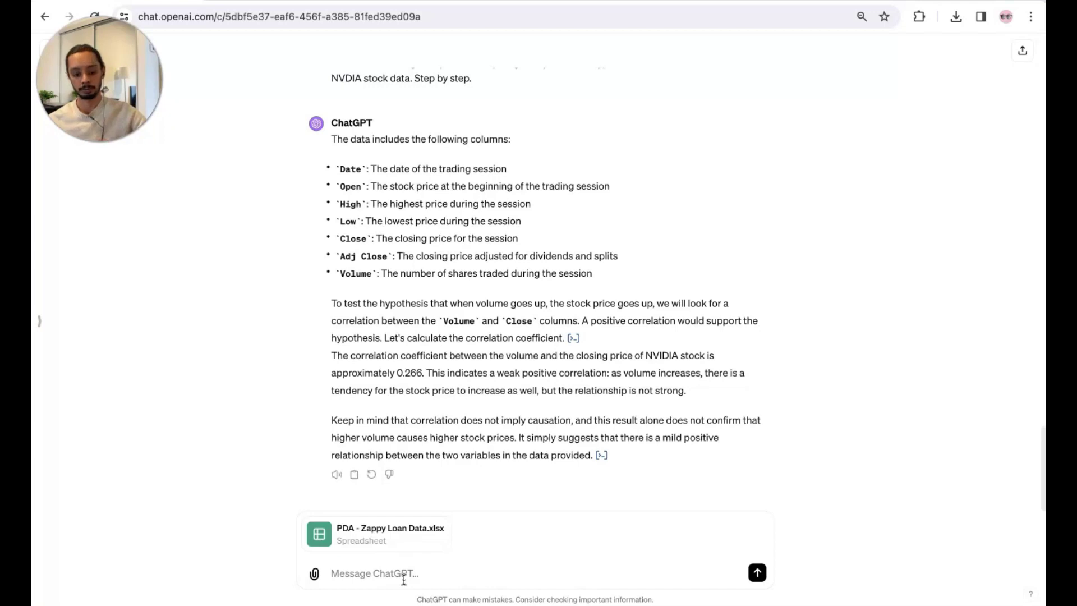
left_click(404, 580)
type("EDA")
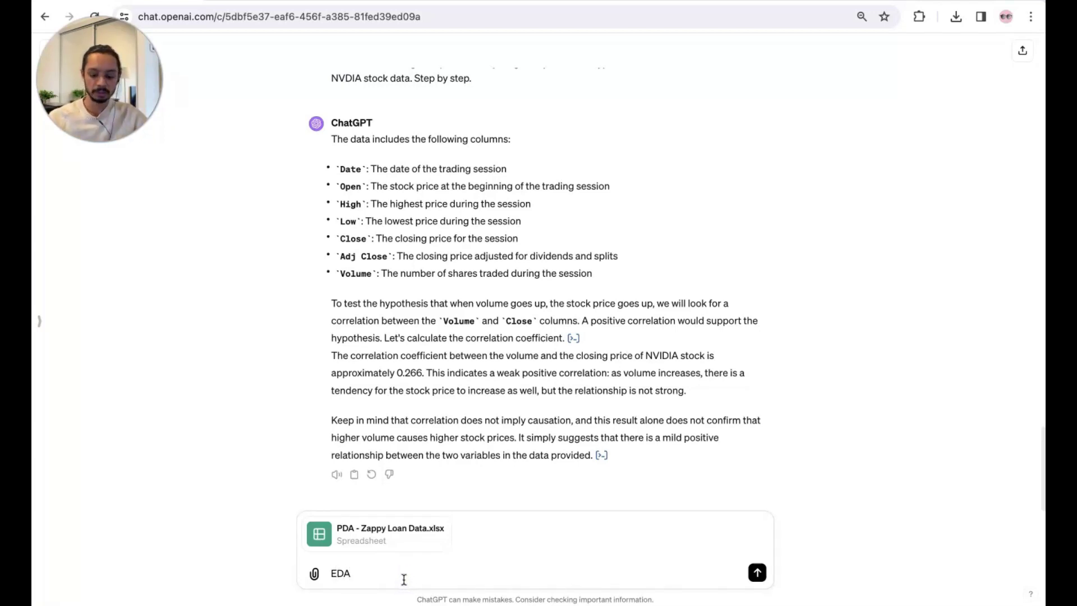
key("Return")
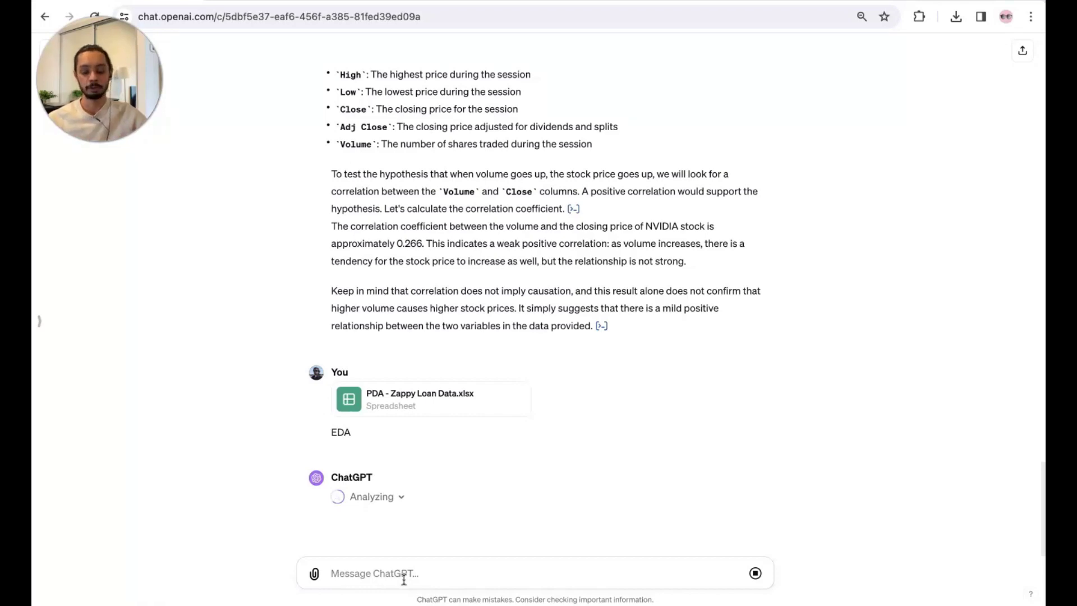
- Read the loan dataset's attribute list, the exploratory analysis plan and the "okay go ahead" follow-up
scroll(537, 190, "down", 5)
scroll(536, 191, "down", 2)
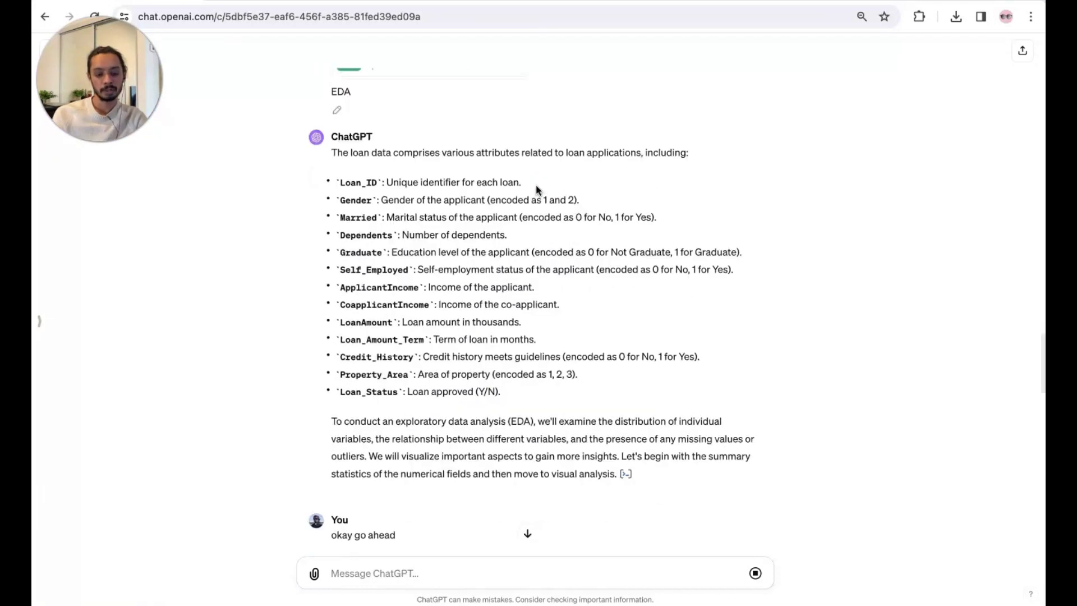
left_click_drag(331, 181, 422, 391)
scroll(404, 296, "down", 3)
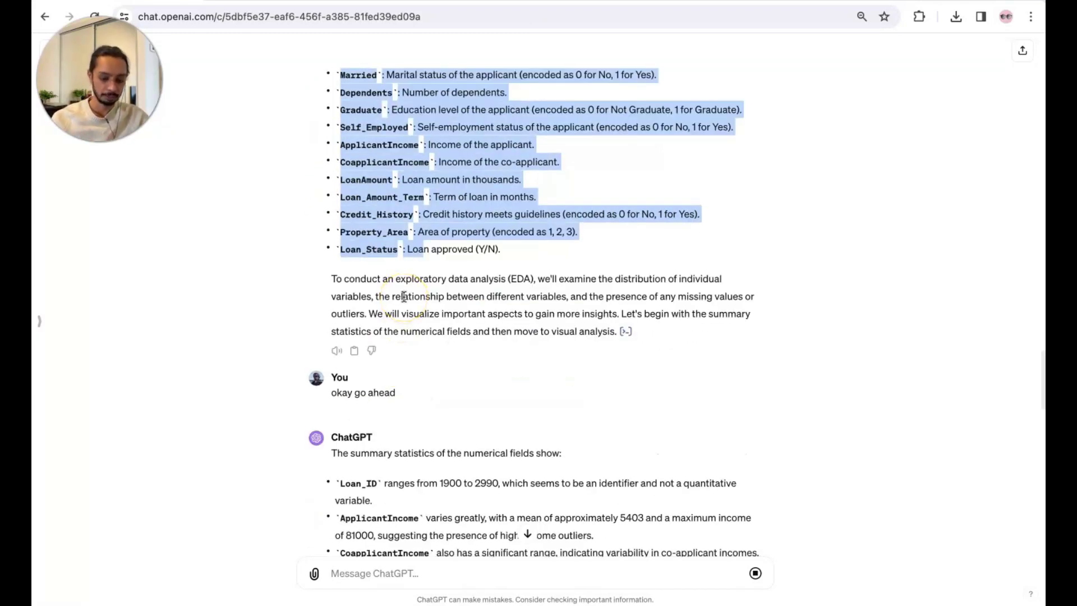
left_click(450, 327)
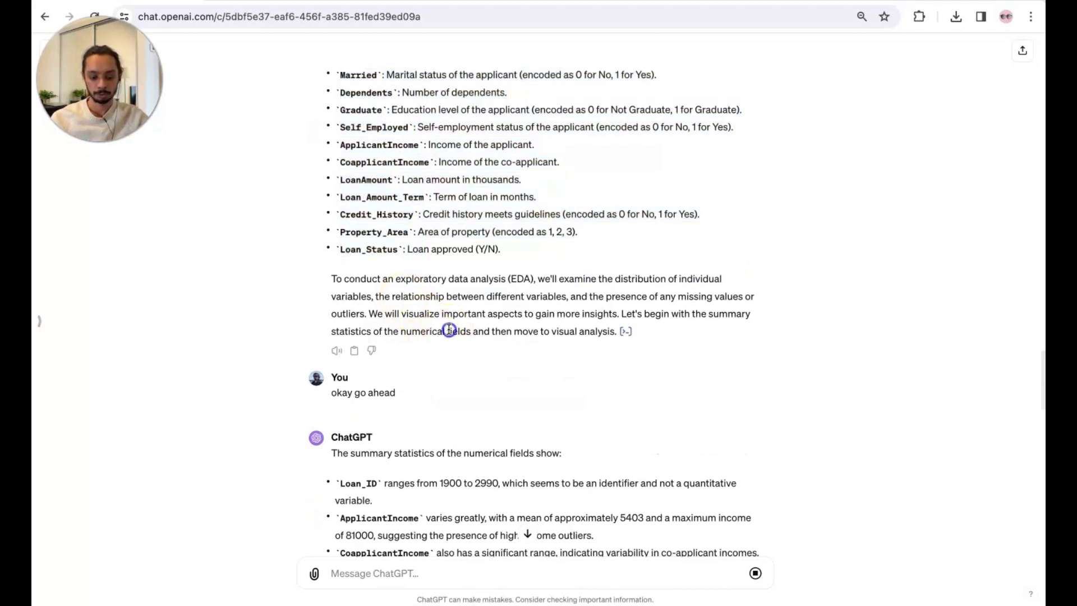
scroll(450, 330, "down", 2)
left_click_drag(399, 314, 308, 321)
left_click(579, 334)
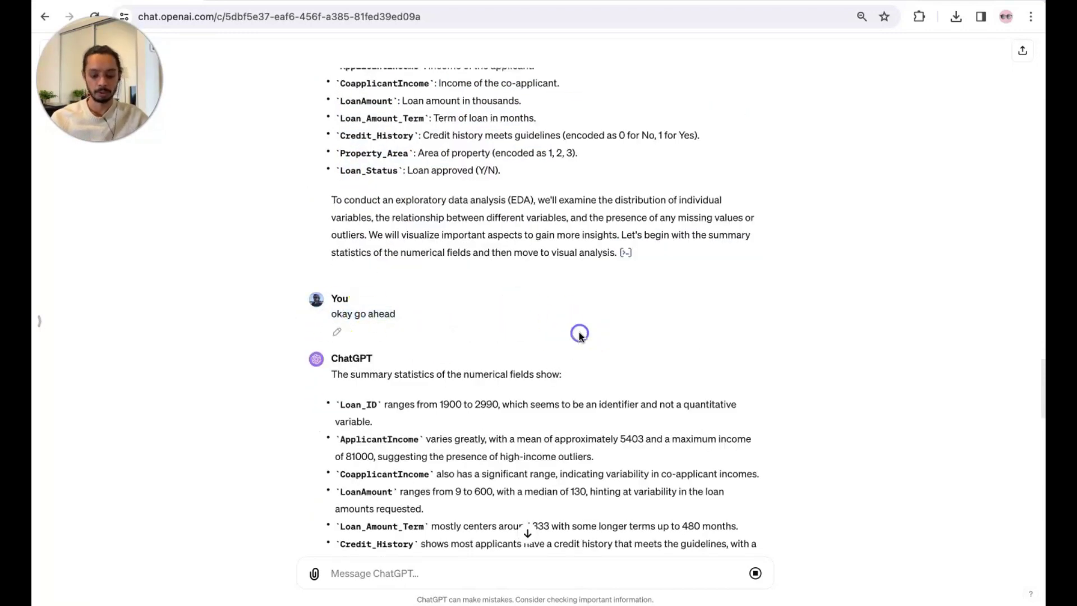
scroll(579, 335, "up", 5)
scroll(580, 337, "down", 4)
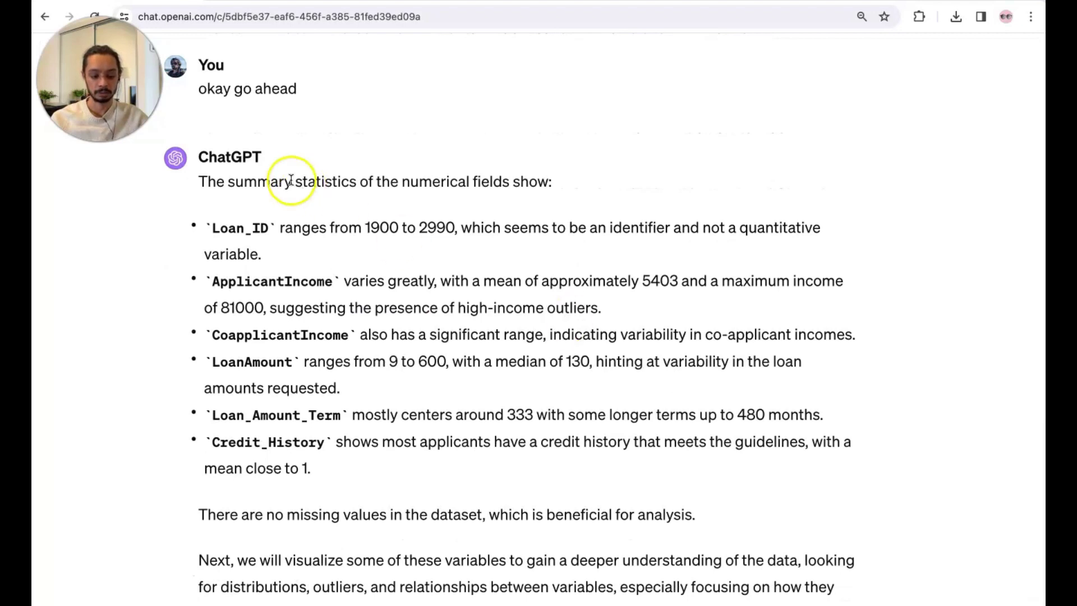
- Examine the summary statistics of the loan data, focusing on the Loan_ID range and the ApplicantIncome mean and maximum
left_click_drag(256, 182, 539, 190)
left_click(250, 240)
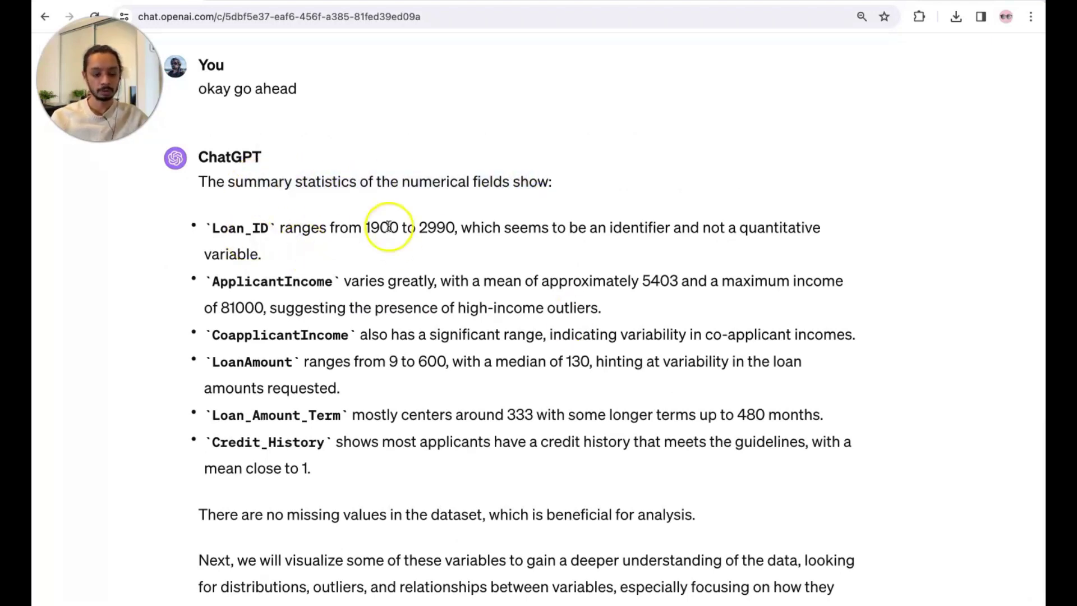
left_click_drag(365, 228, 456, 229)
scroll(503, 298, "down", 2)
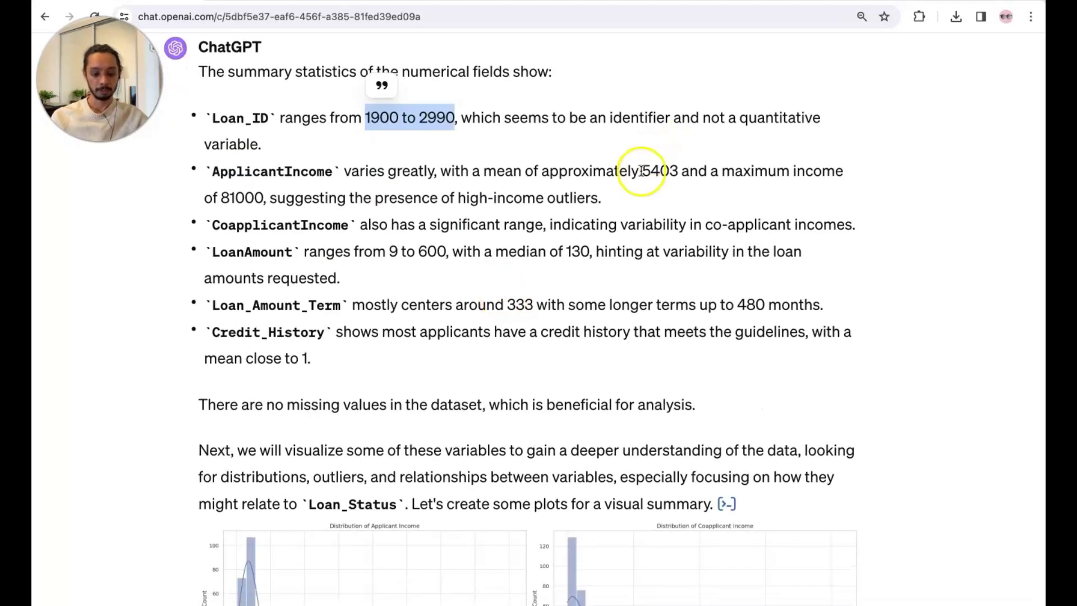
left_click_drag(641, 171, 680, 170)
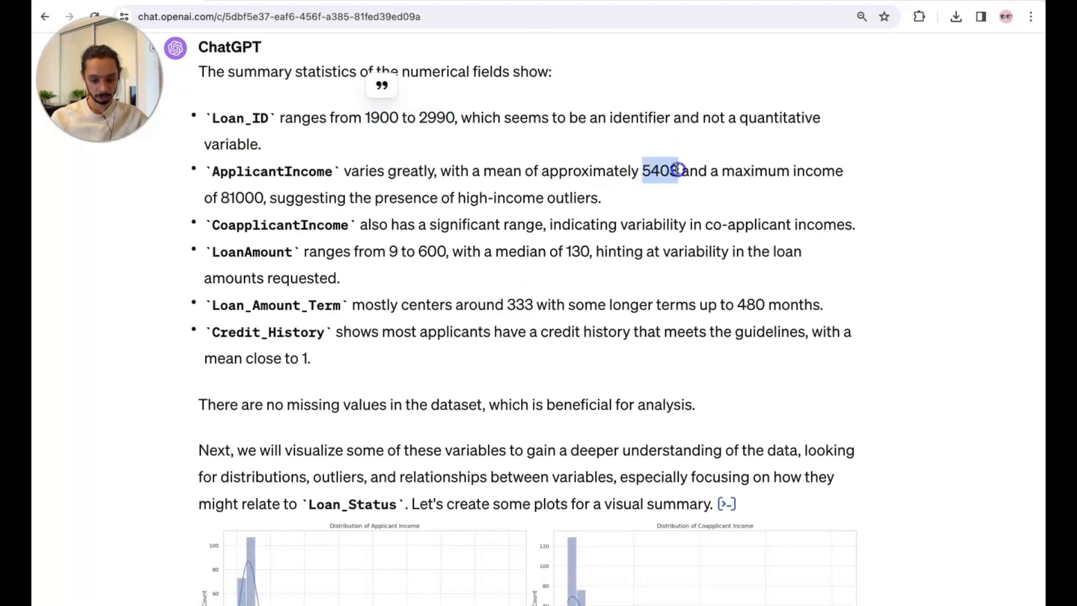
left_click(245, 195)
double_click(245, 195)
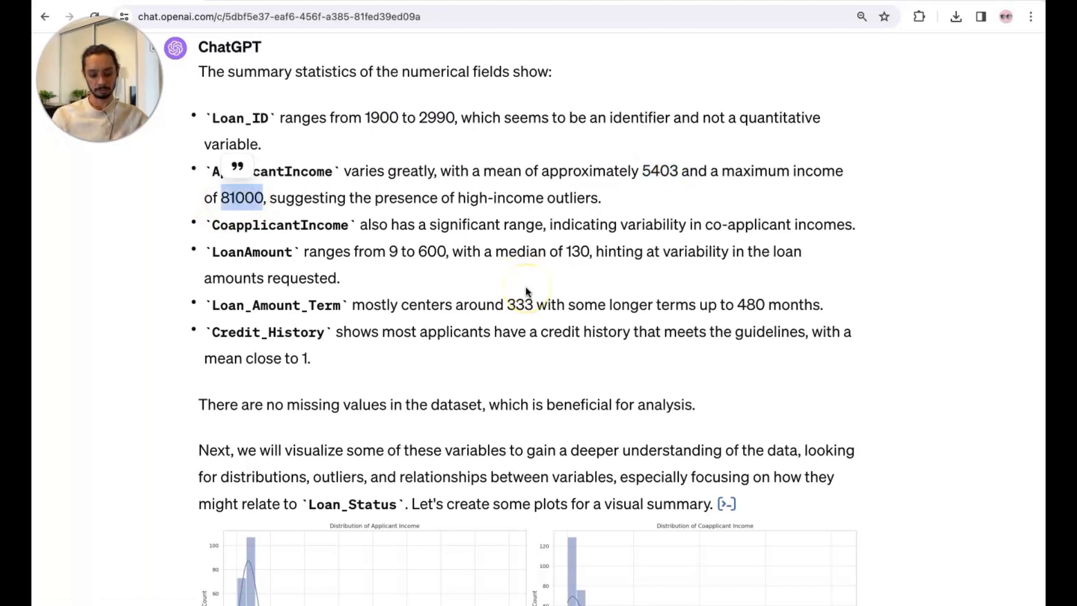
- Review the missing-values note and the plots of income, loan amount, loan term, credit history and loan status
scroll(508, 268, "down", 1)
scroll(356, 276, "down", 7)
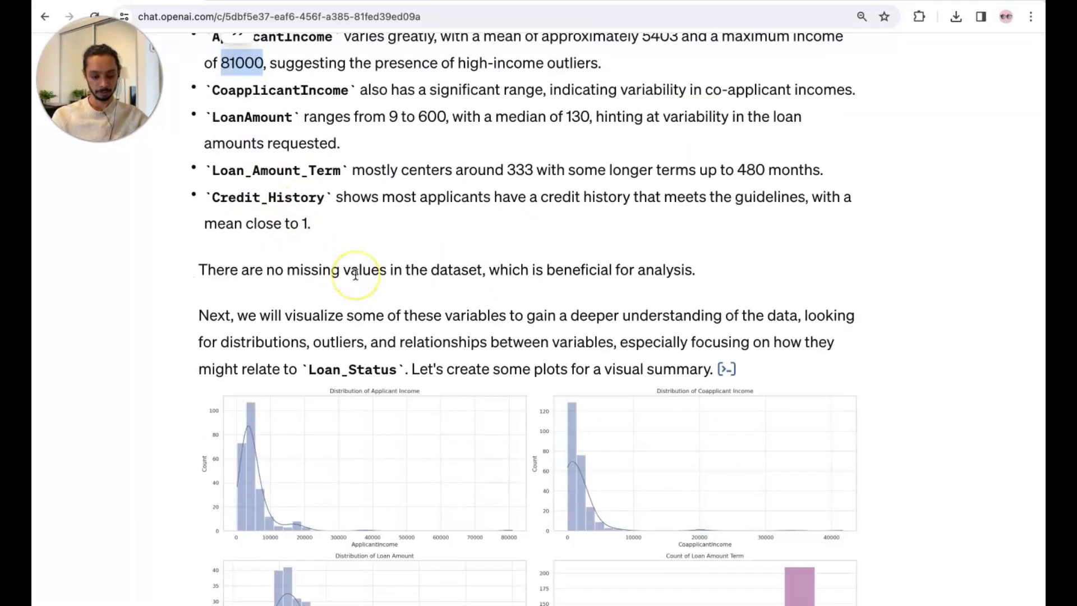
scroll(356, 276, "up", 3)
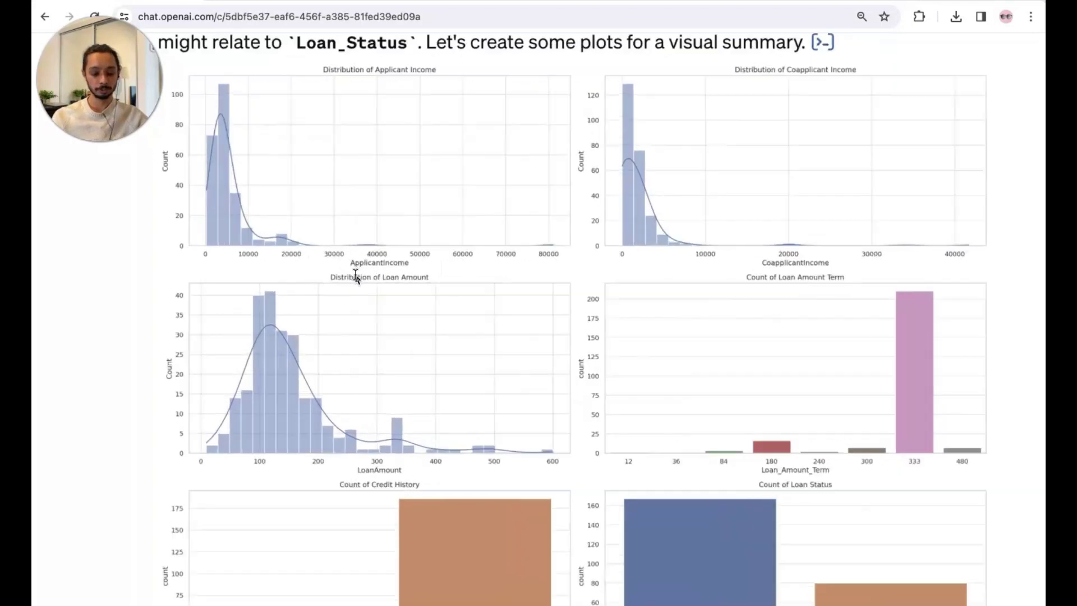
left_click(321, 40)
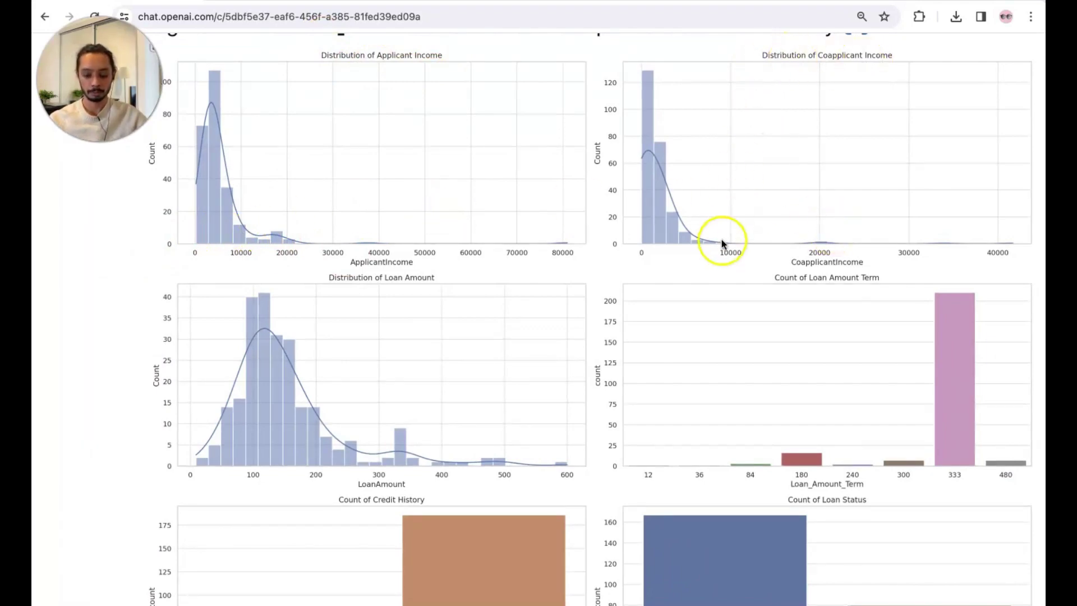
scroll(314, 437, "down", 7)
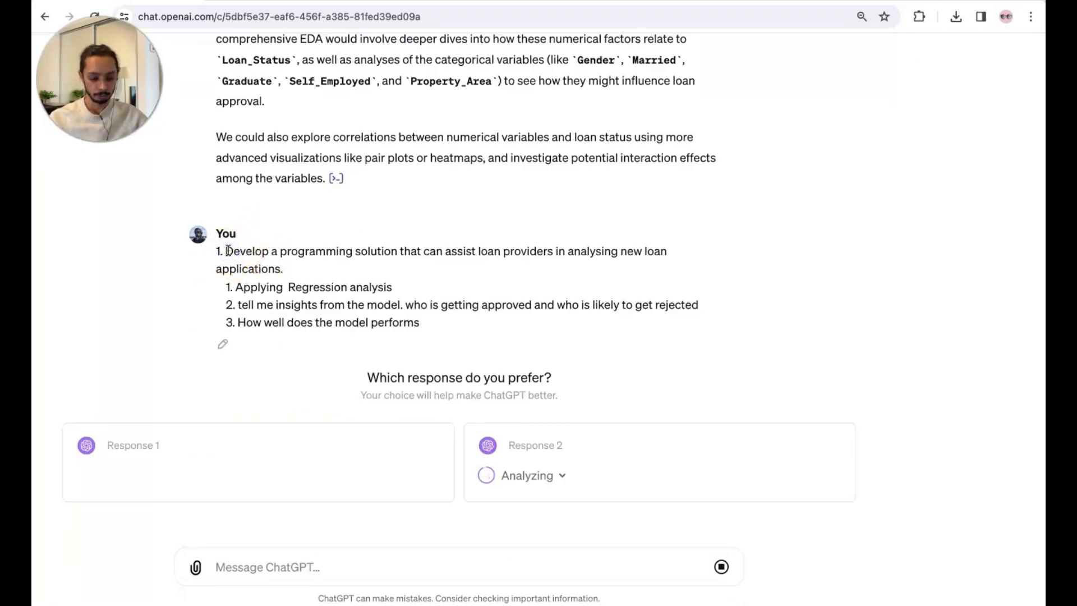
- Read the submitted prompt on regression analysis for loan applications, covering approval and rejection insights and model performance
key("super+plus")
key("super+plus")
key("super+plus")
left_click(227, 251)
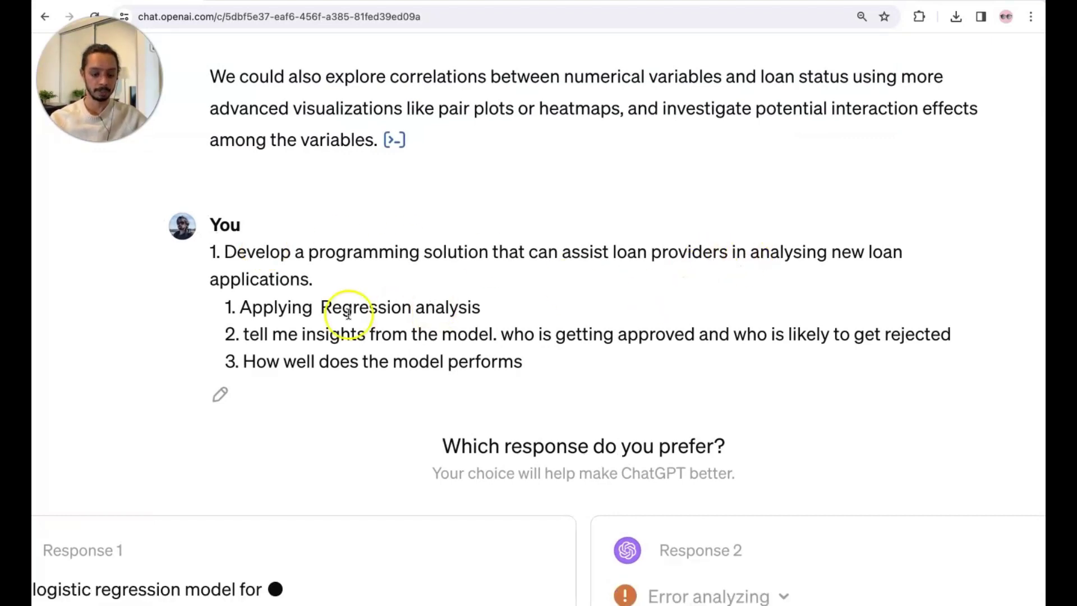
left_click_drag(324, 284, 523, 247)
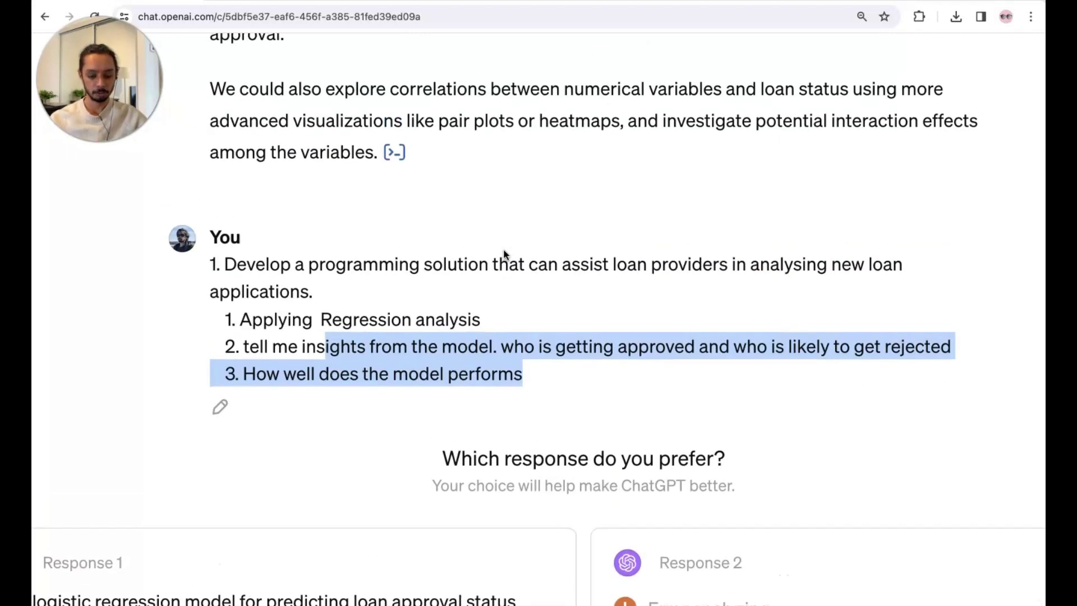
double_click(651, 347)
left_click(929, 349)
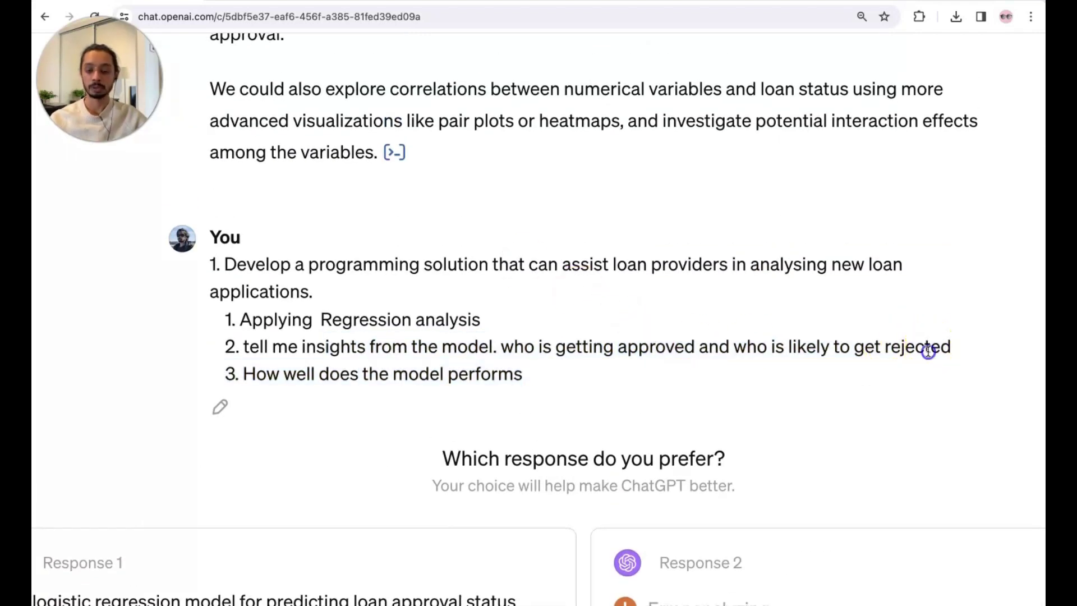
- Compare the two generated regression responses for the loan applications and choose Response 1 as the preferred one
double_click(928, 349)
double_click(427, 376)
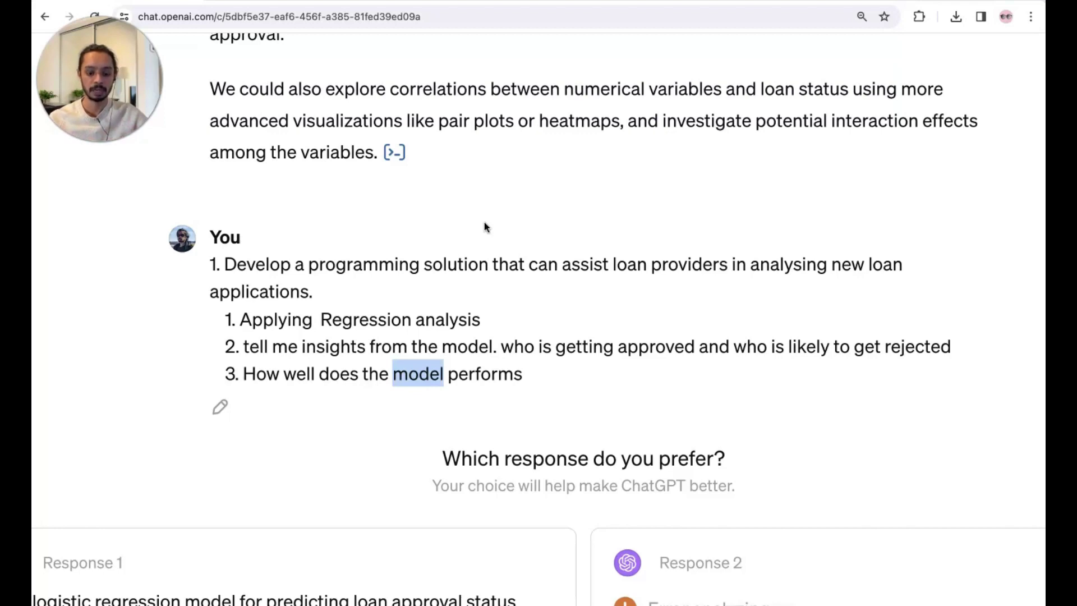
key("super+minus")
key("super+minus")
key("super+minus")
scroll(486, 226, "down", 3)
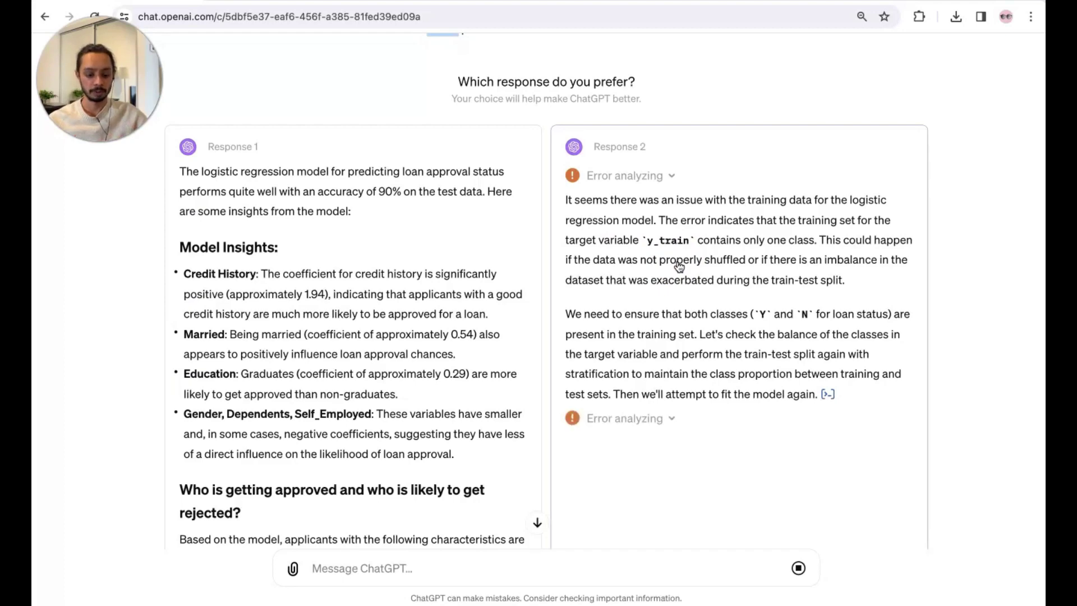
left_click(366, 282)
scroll(415, 225, "down", 1)
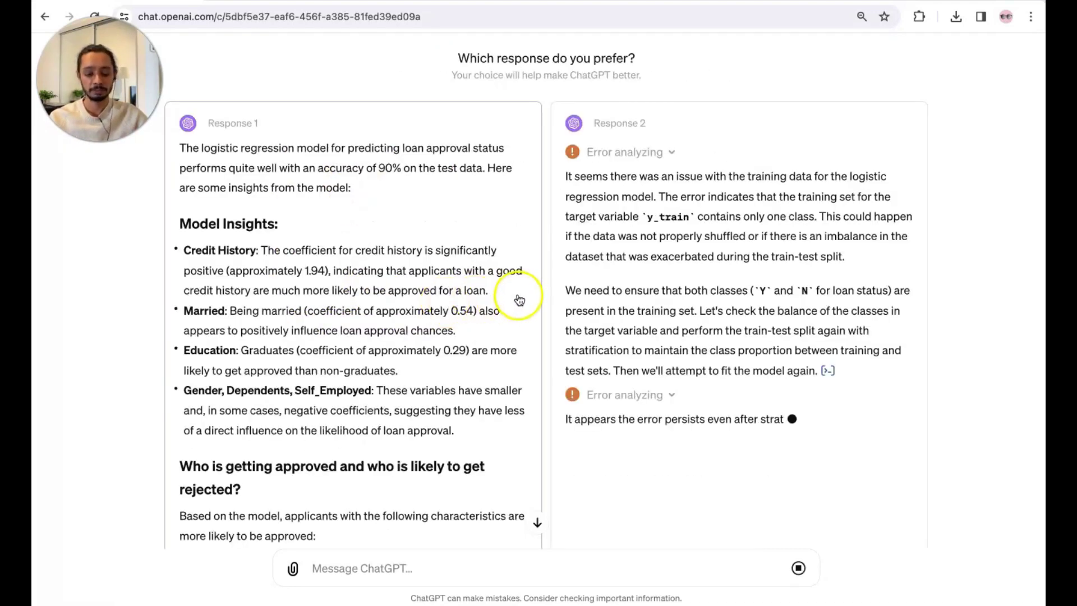
left_click(301, 261)
- Read the Model Insights coefficients and the characteristics of applicants likely to be approved or rejected
scroll(487, 249, "down", 2)
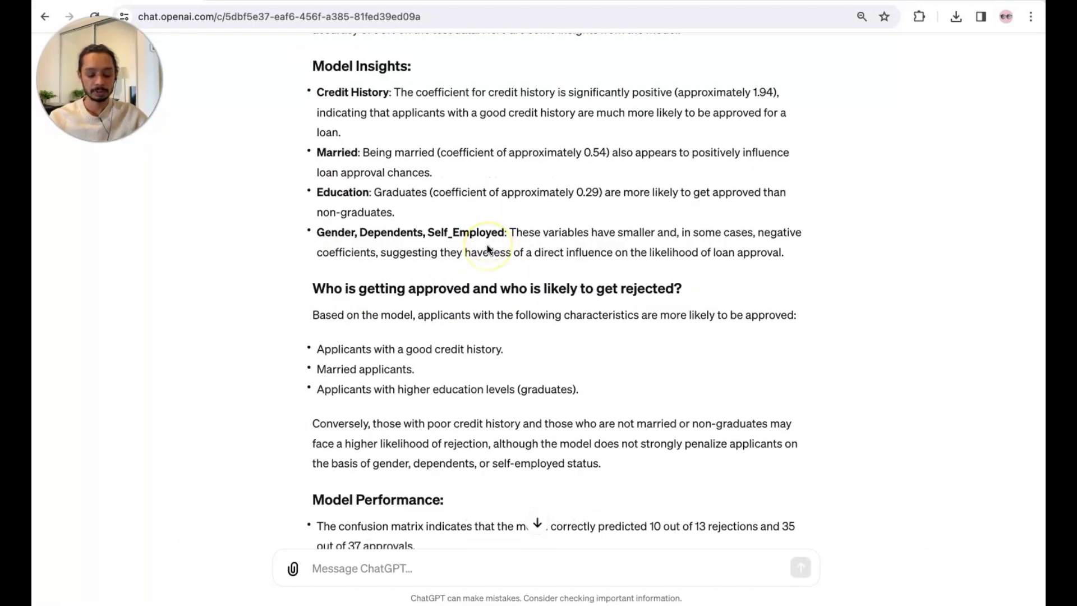
scroll(487, 249, "down", 2)
scroll(488, 248, "up", 3)
scroll(527, 166, "down", 5)
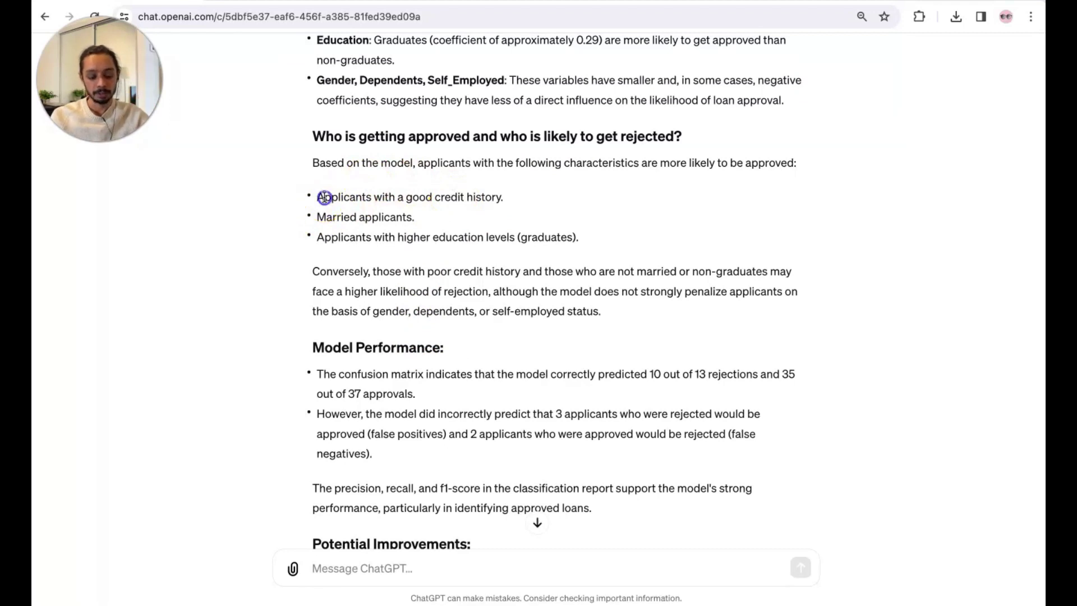
left_click_drag(324, 197, 537, 206)
left_click_drag(337, 217, 574, 233)
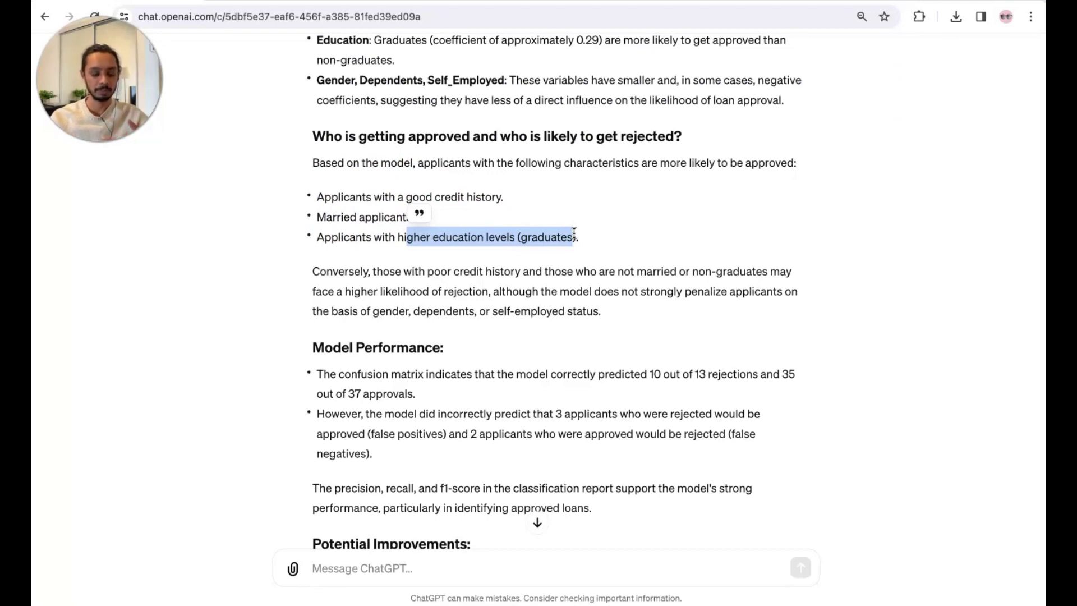
- Choose Response 1 again in the reappeared comparison of the two regression responses
scroll(574, 233, "down", 8)
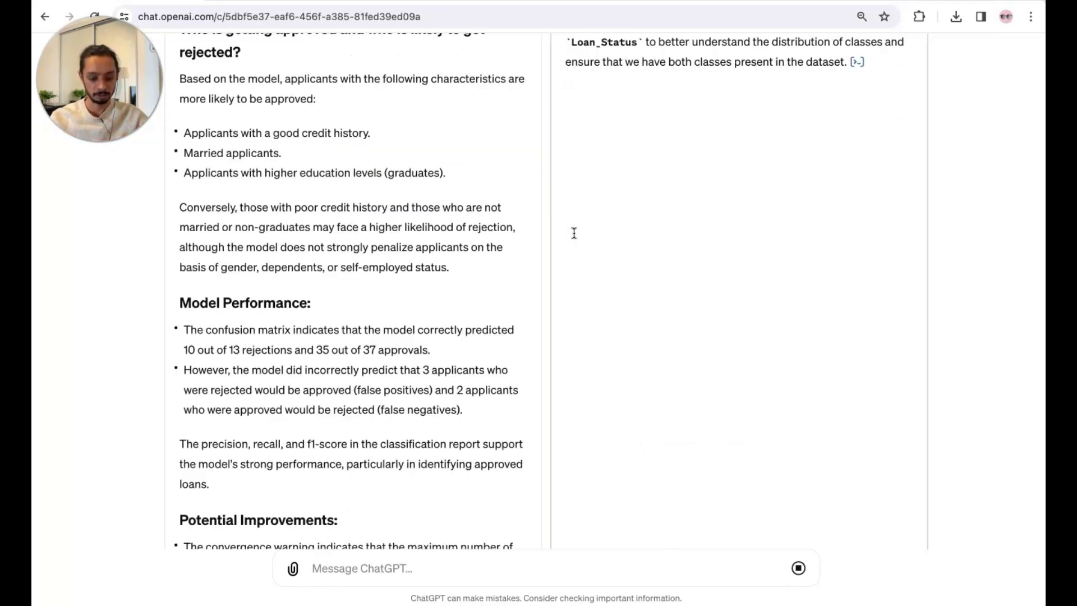
left_click(385, 216)
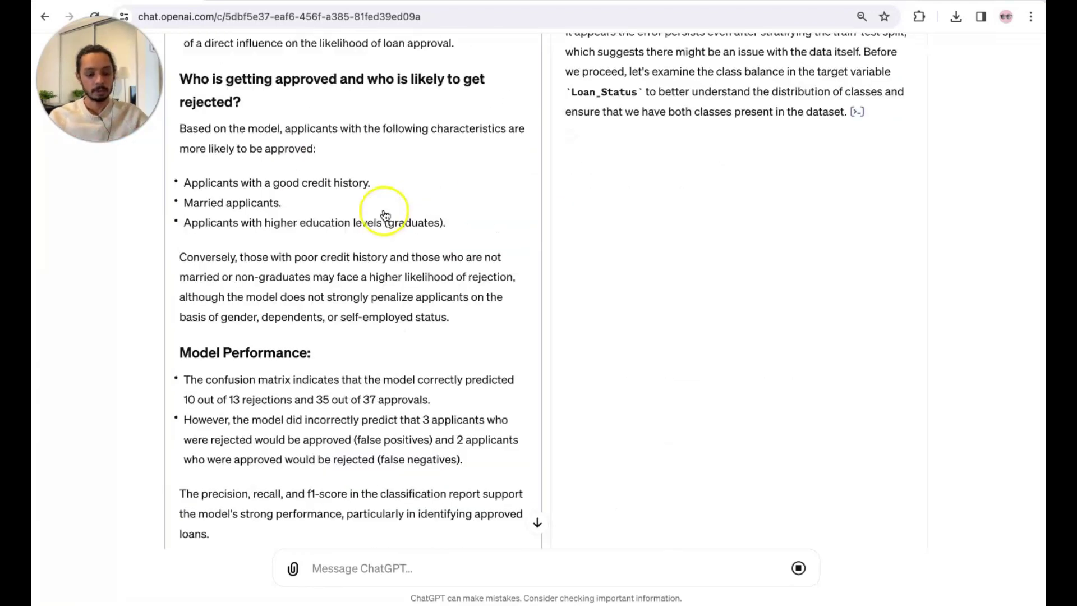
scroll(622, 269, "up", 3)
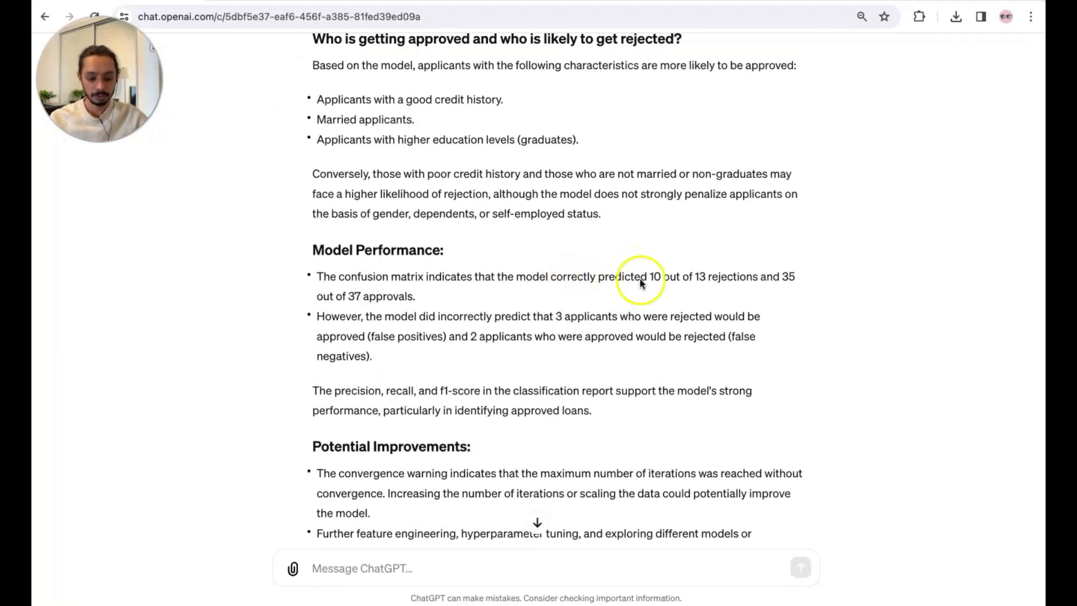
- Examine the confusion matrix predictions under Model Performance and the suggestions under Potential Improvements
left_click_drag(641, 275, 703, 272)
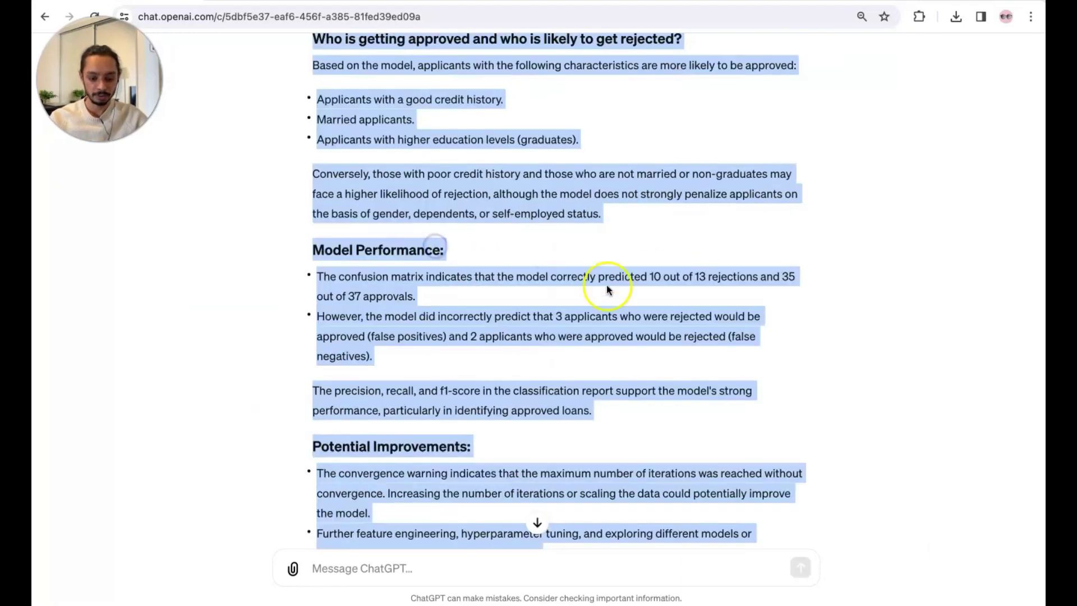
left_click(724, 283)
left_click(786, 276)
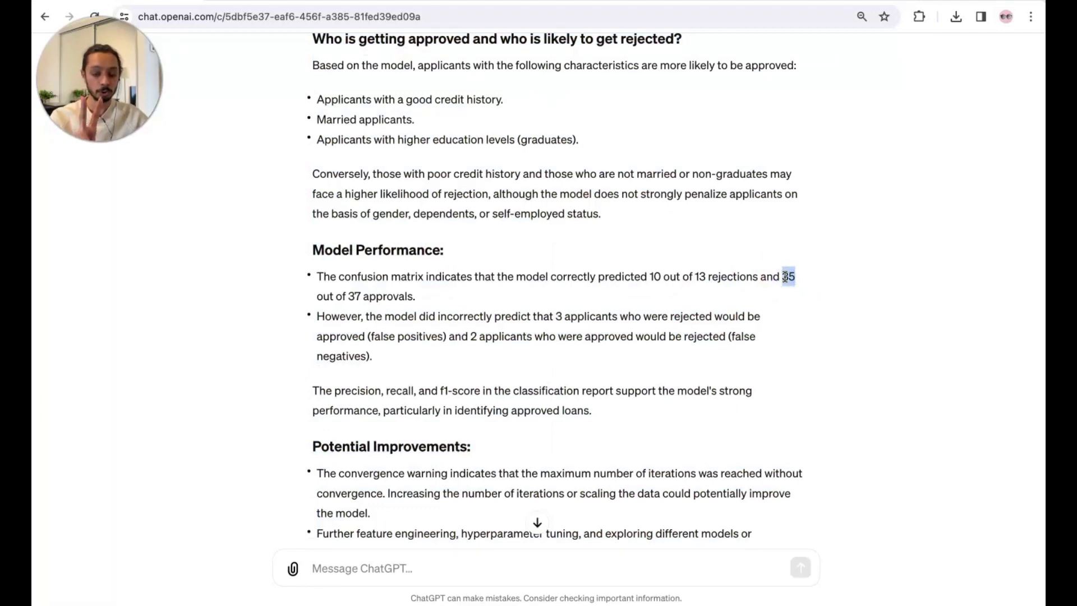
left_click(519, 308)
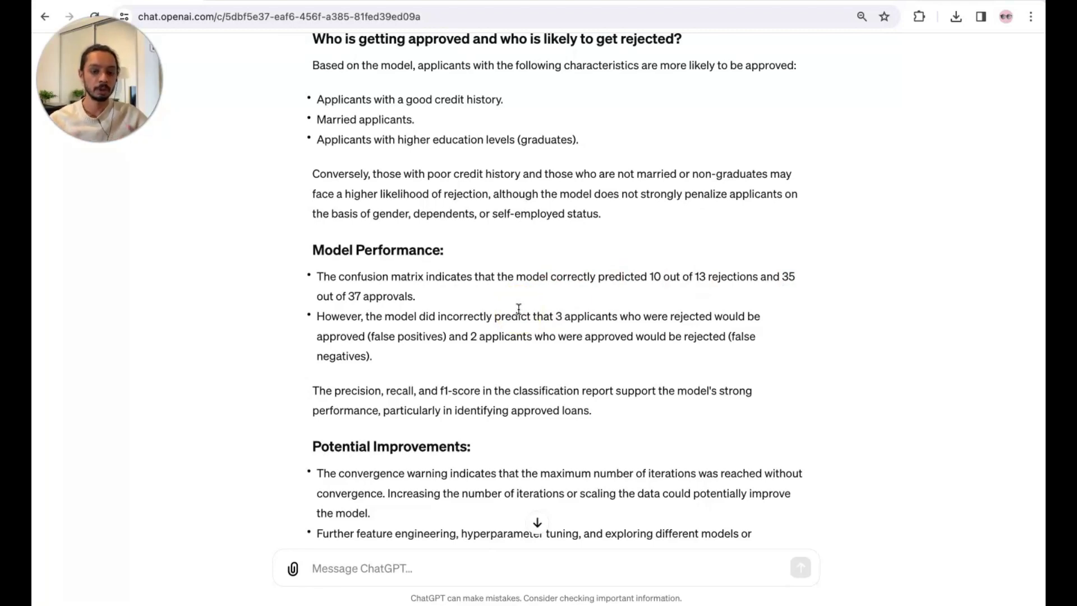
scroll(519, 309, "down", 3)
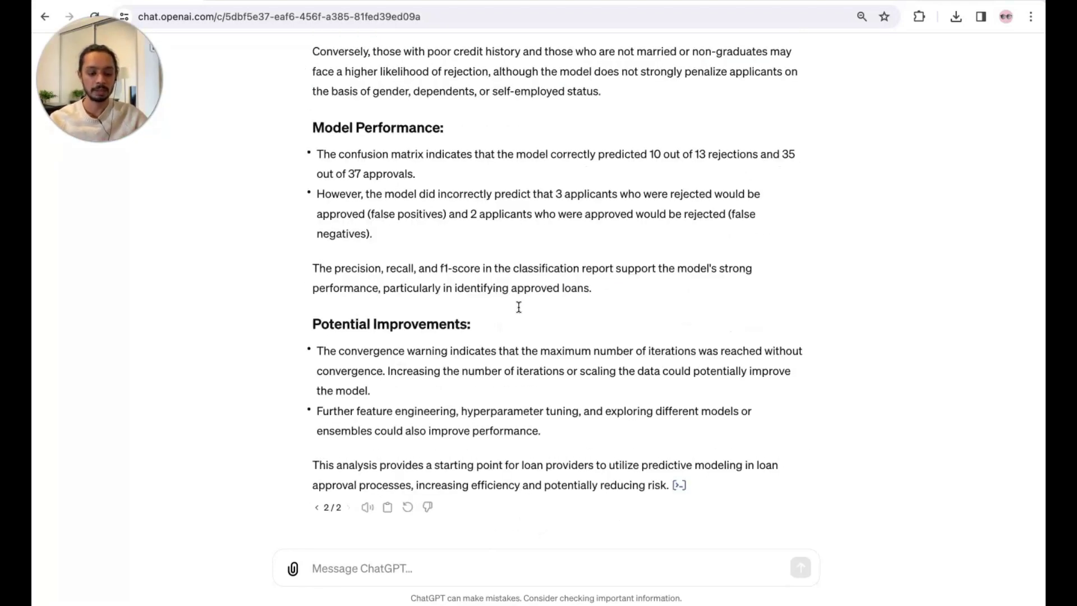
left_click(399, 363)
left_click(350, 326)
left_click_drag(310, 325, 680, 368)
left_click(571, 433)
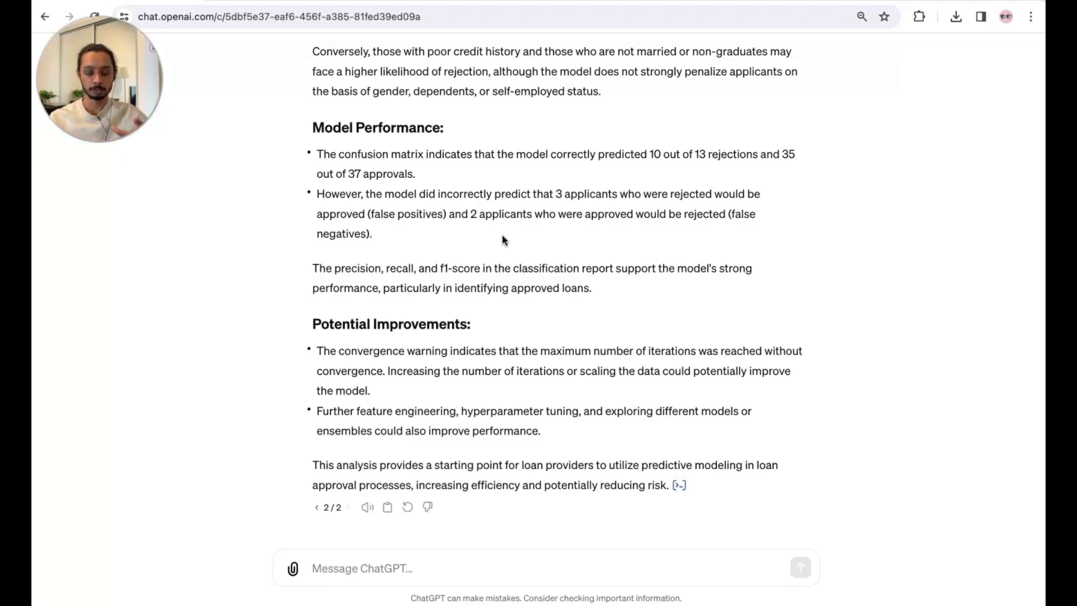
scroll(503, 234, "up", 15)
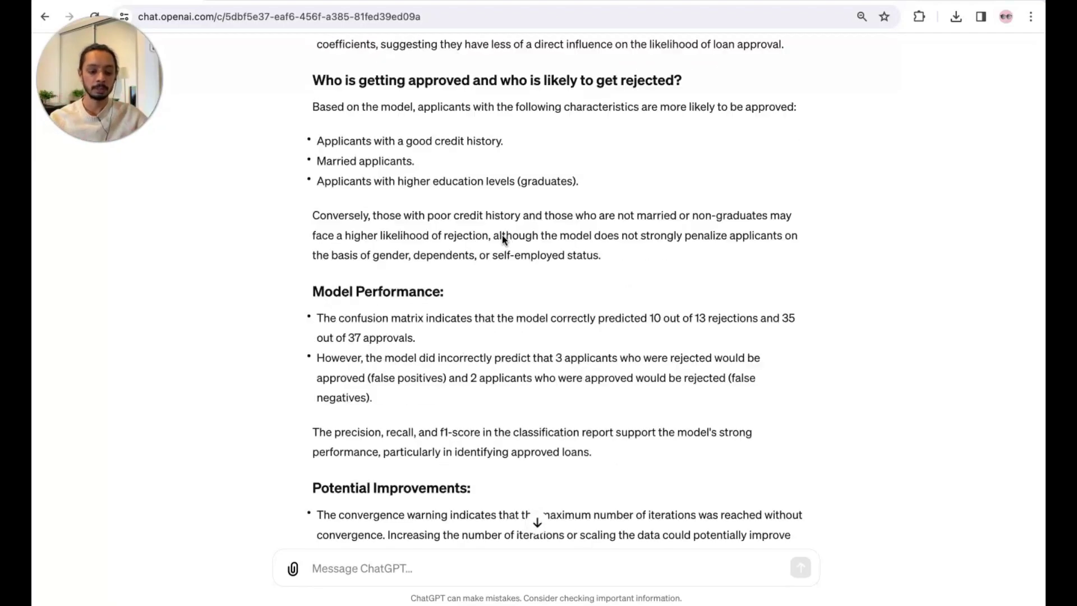